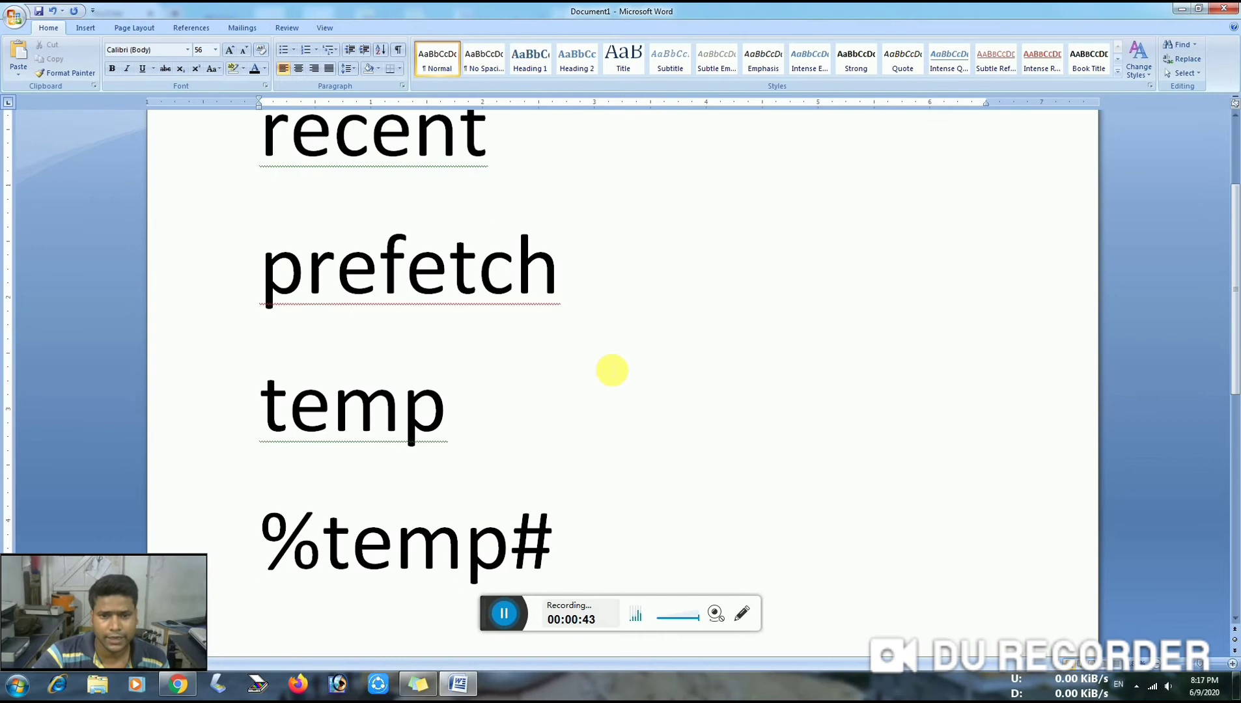
Step: Correct the last command in the document's list to read %temp% by replacing its final character with a percent sign
{"action": "scroll", "coordinate": [612, 370], "scroll_direction": "down", "scroll_amount": 1}
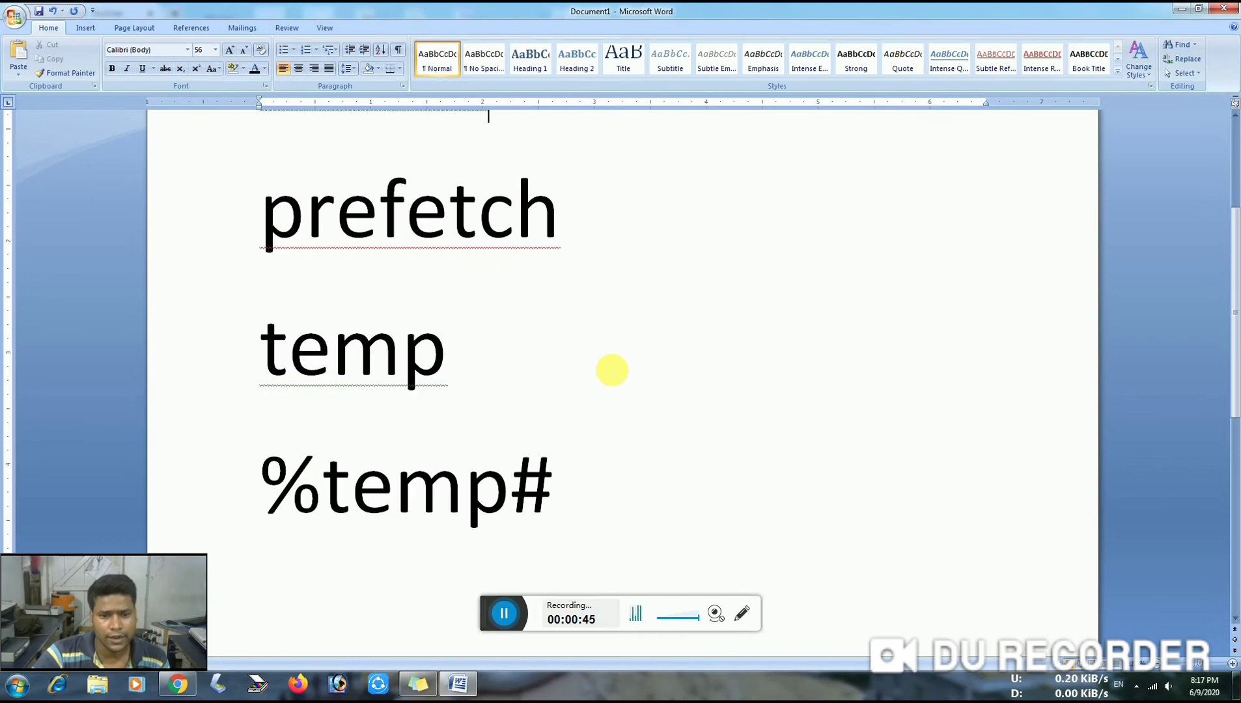
{"action": "left_click_drag", "start_coordinate": [551, 490], "coordinate": [524, 495]}
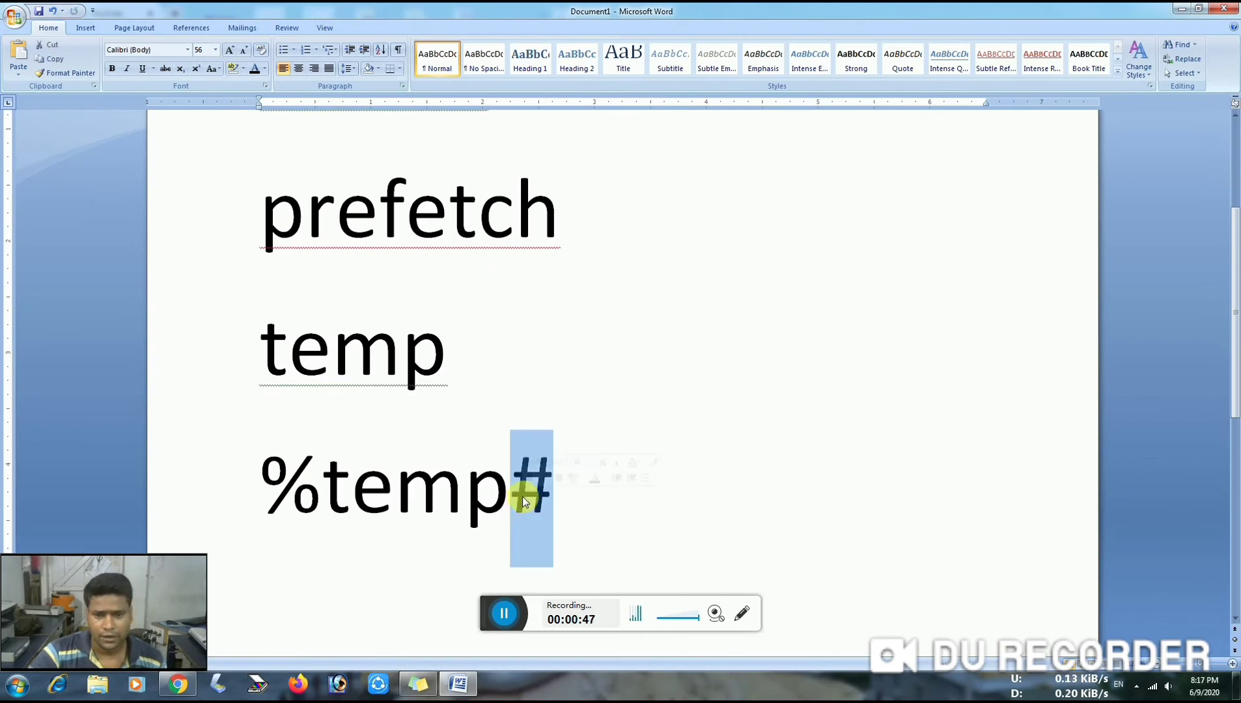
{"action": "type", "text": "%"}
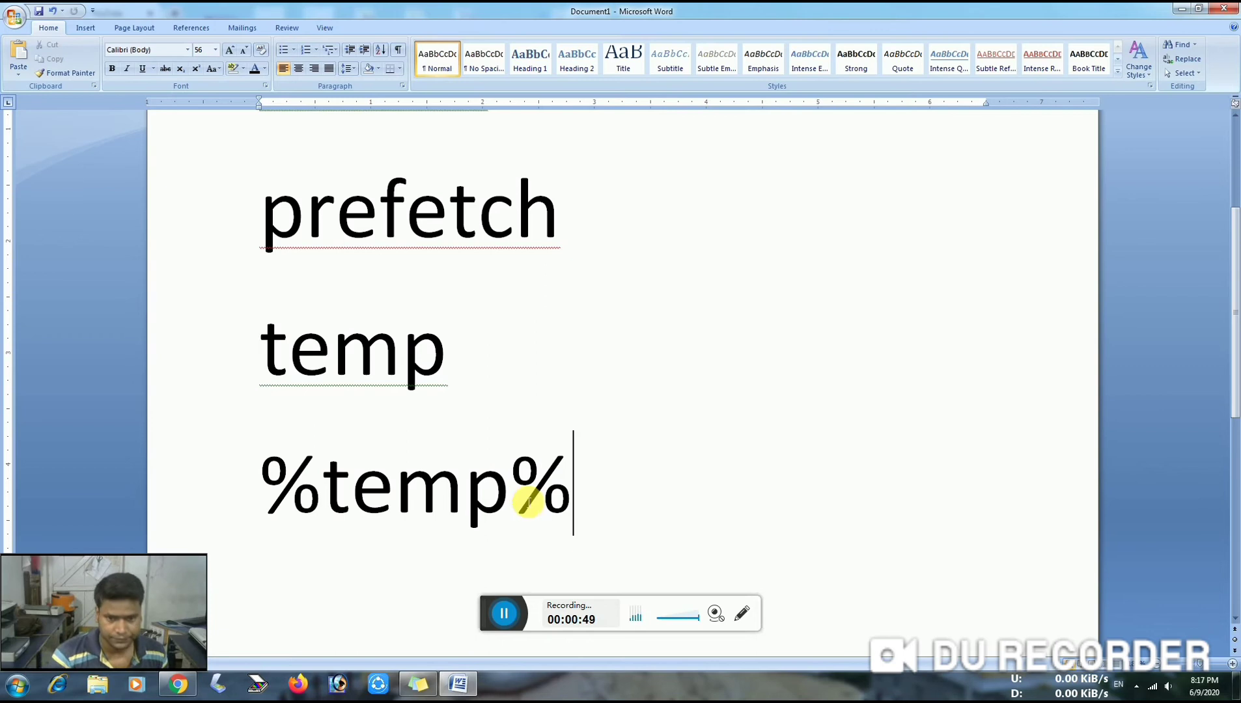
{"action": "scroll", "coordinate": [576, 456], "scroll_direction": "up", "scroll_amount": 4}
{"action": "left_click", "coordinate": [599, 396]}
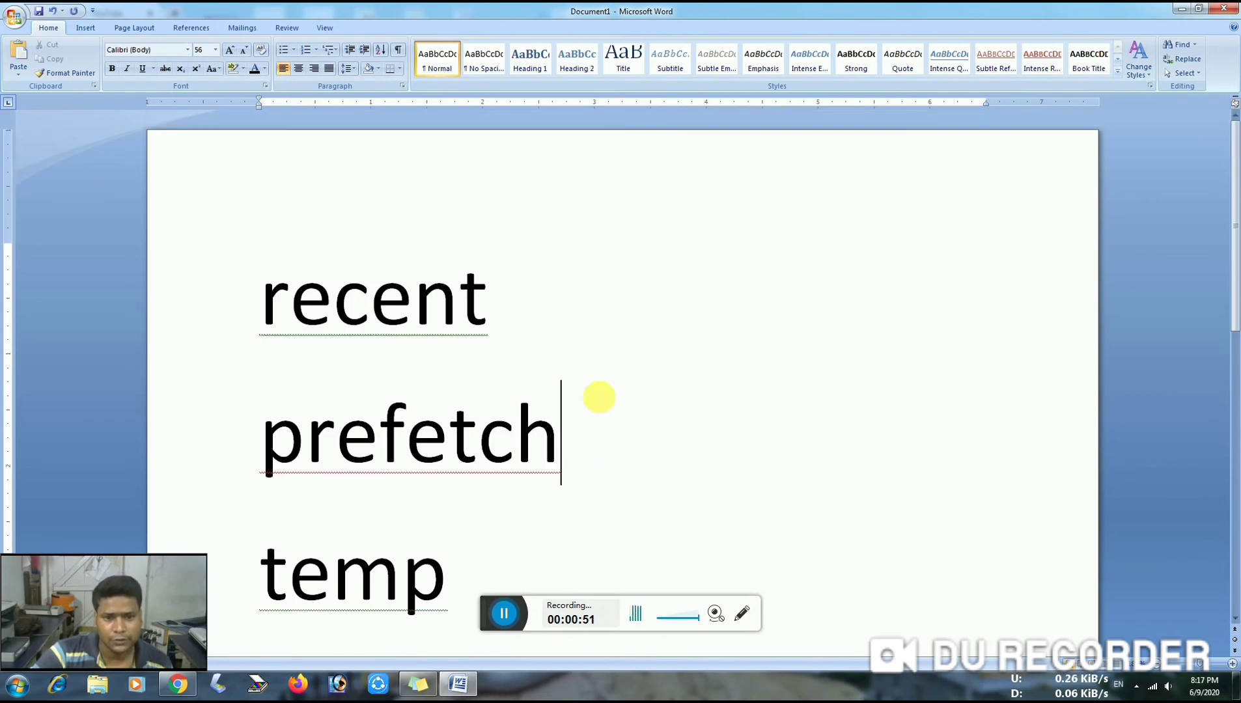
{"action": "left_click", "coordinate": [13, 696]}
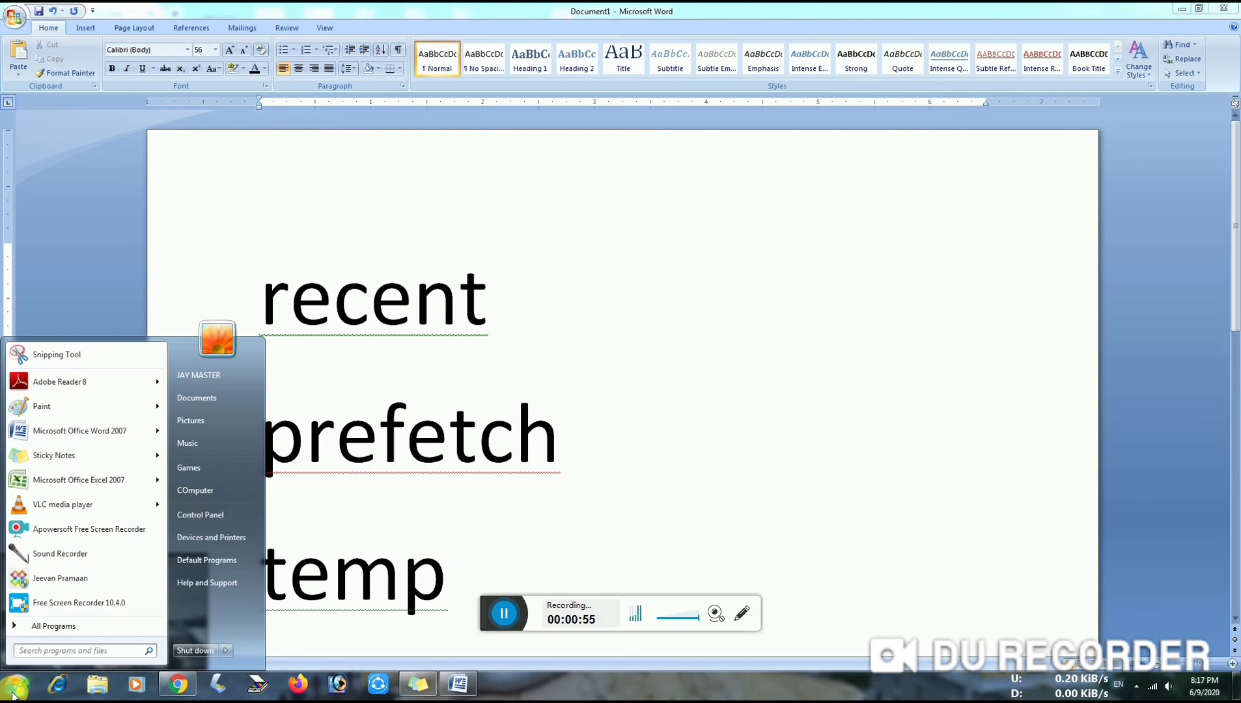
{"action": "type", "text": "r"}
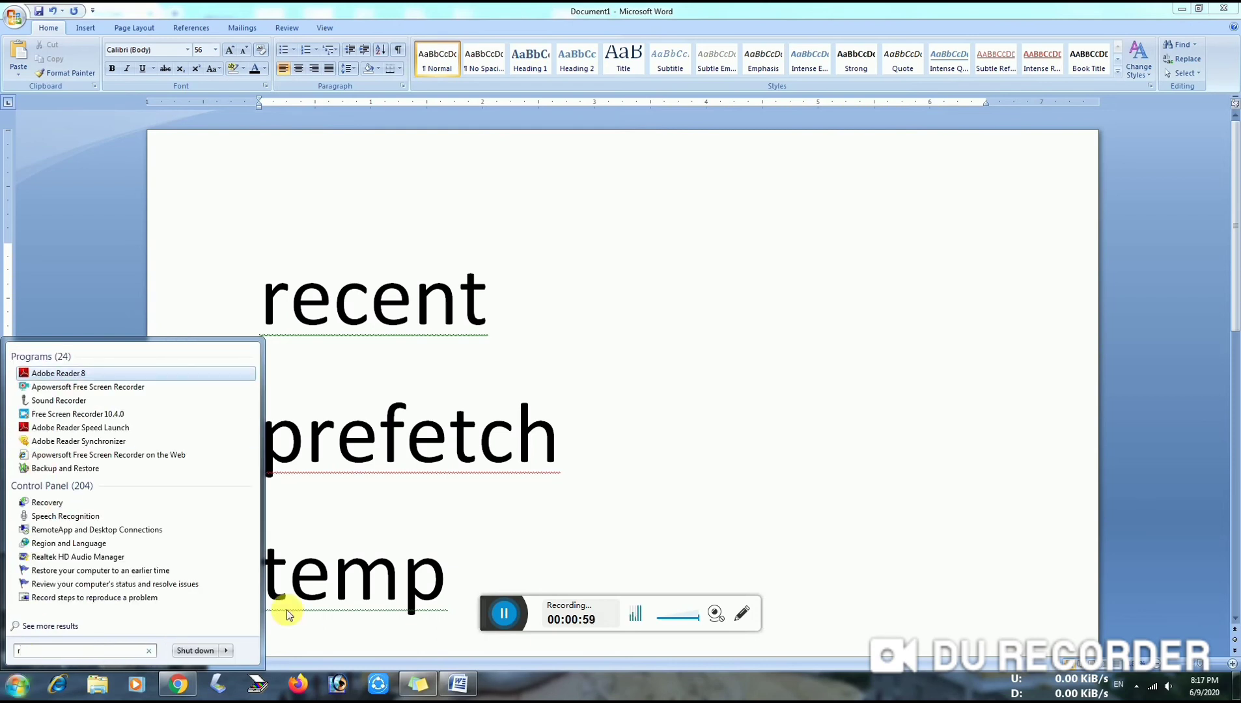
{"action": "key", "text": "BackSpace"}
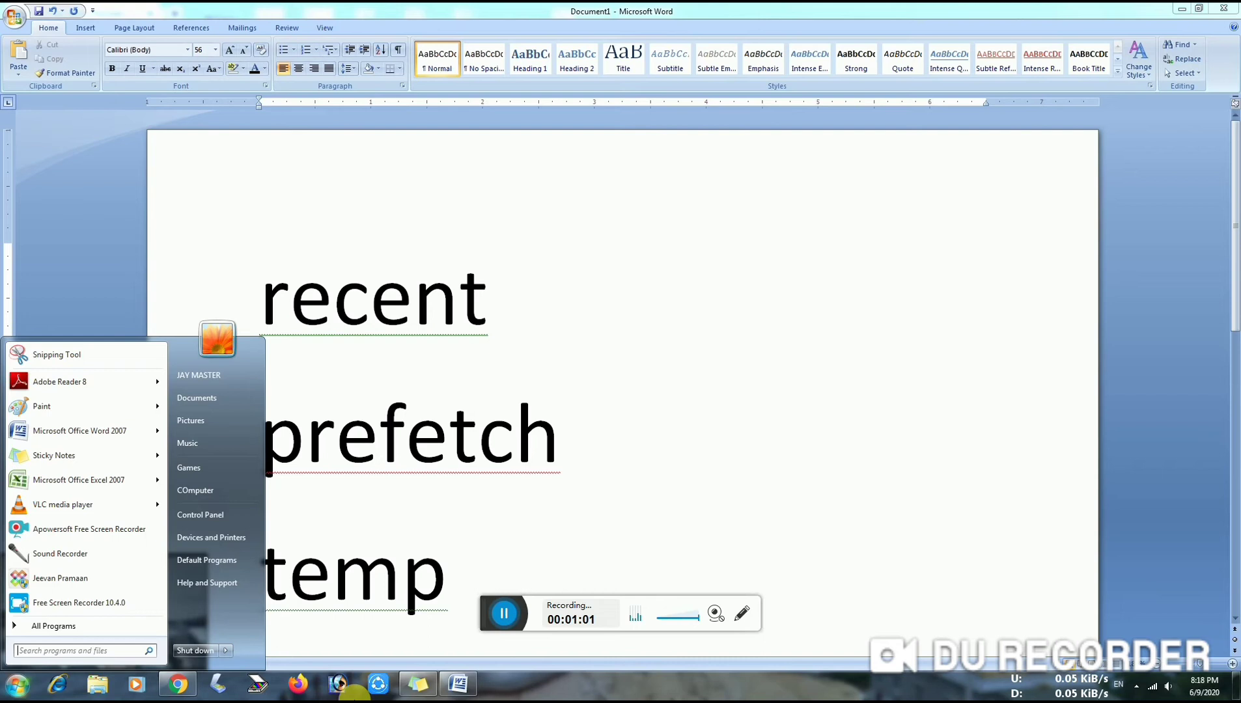
{"action": "left_click", "coordinate": [671, 696]}
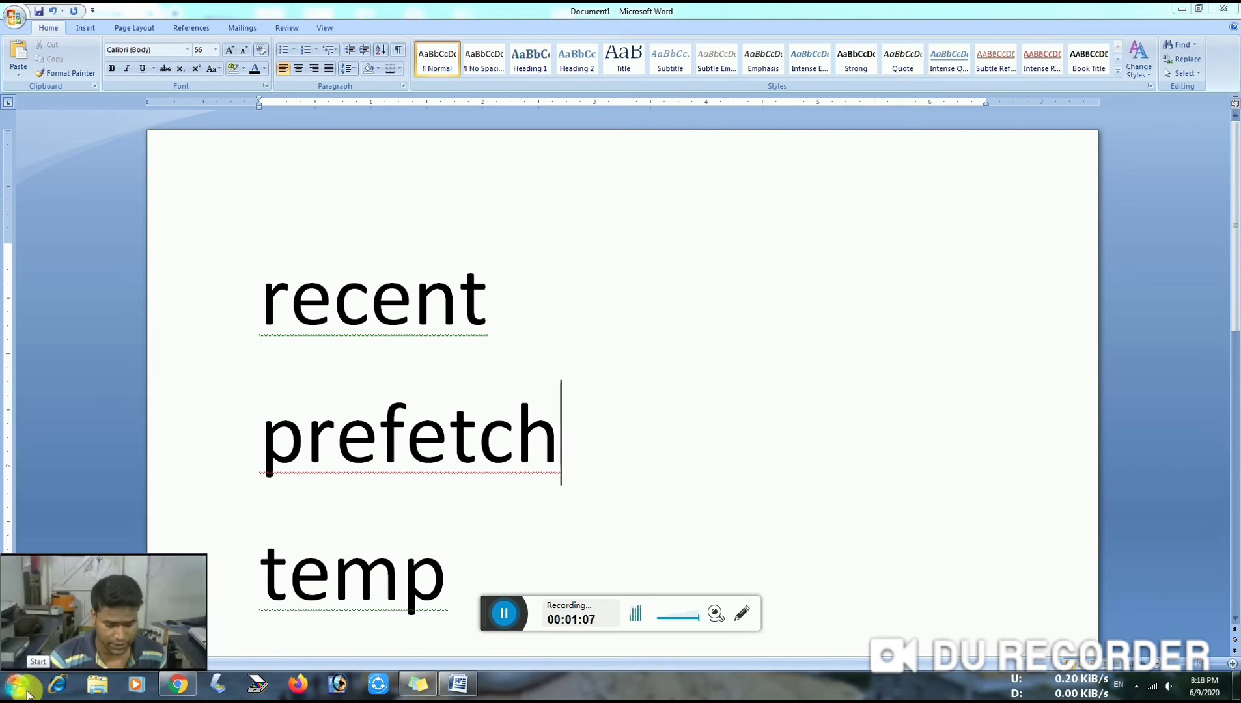
Step: Open the Run dialog and run the %temp% command from the document's list to open the user's Temp folder
{"action": "key", "text": "super+r"}
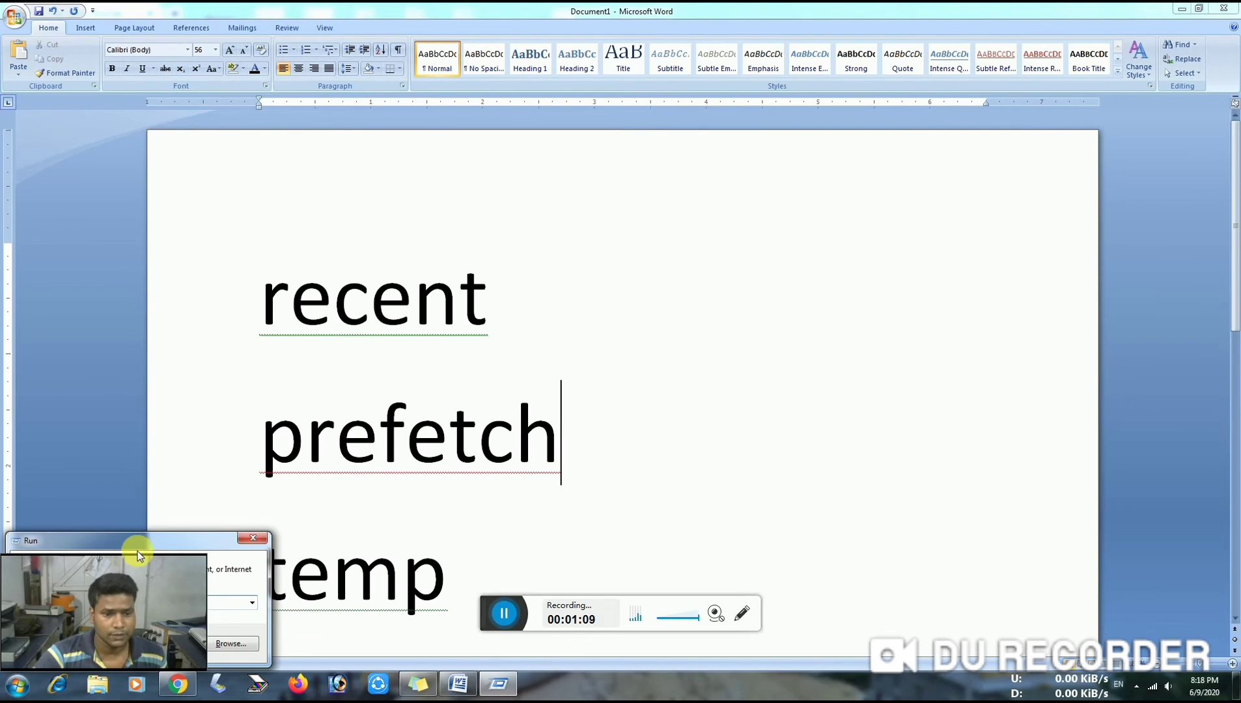
{"action": "left_click_drag", "start_coordinate": [104, 612], "coordinate": [1044, 614]}
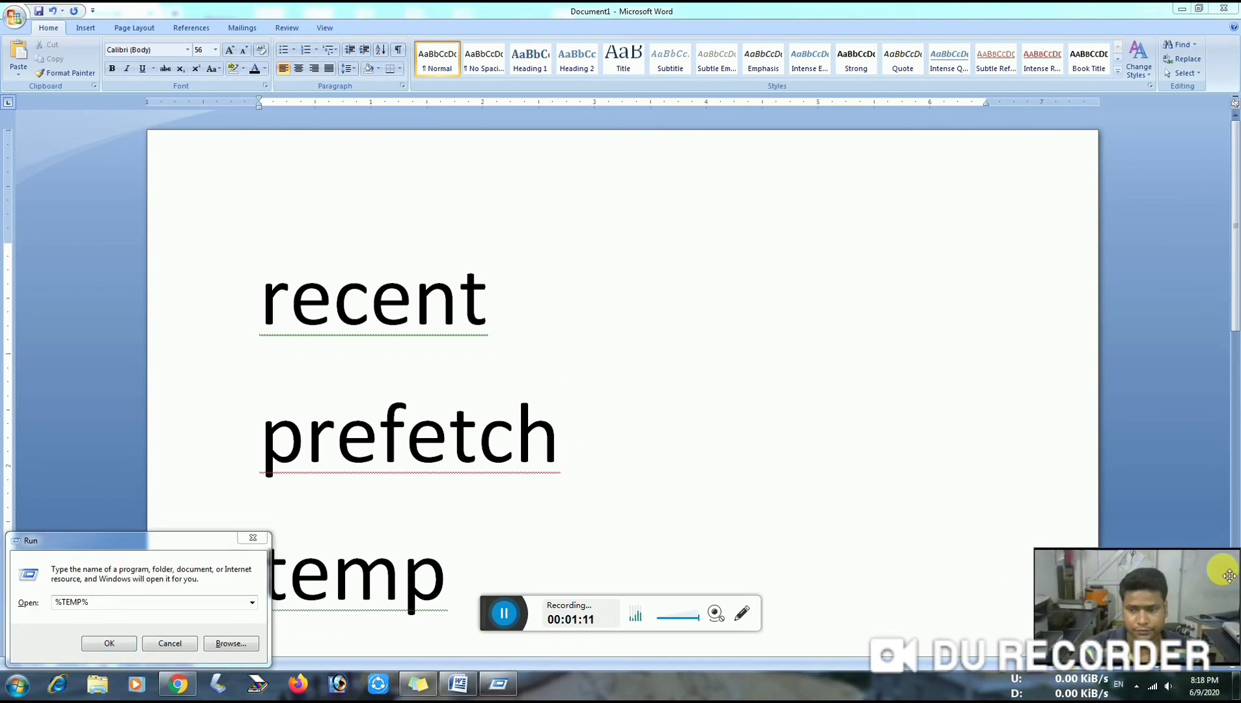
{"action": "left_click", "coordinate": [125, 546]}
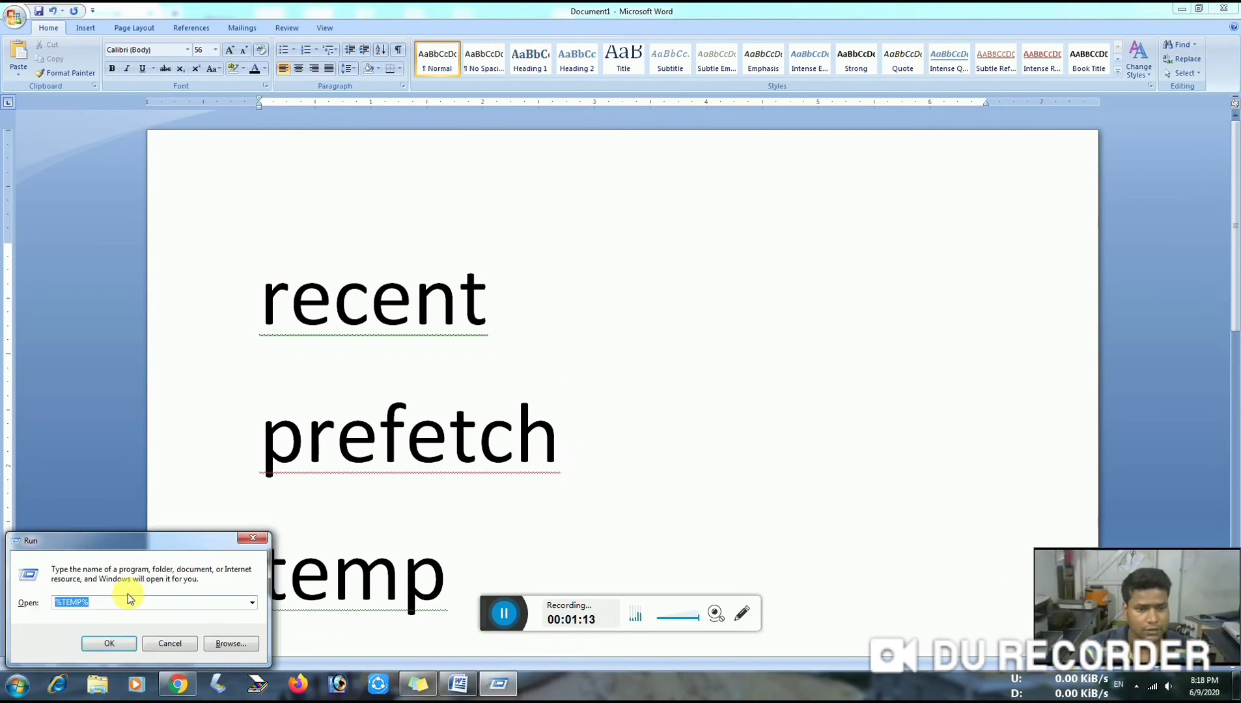
{"action": "left_click", "coordinate": [123, 604]}
{"action": "left_click", "coordinate": [567, 400]}
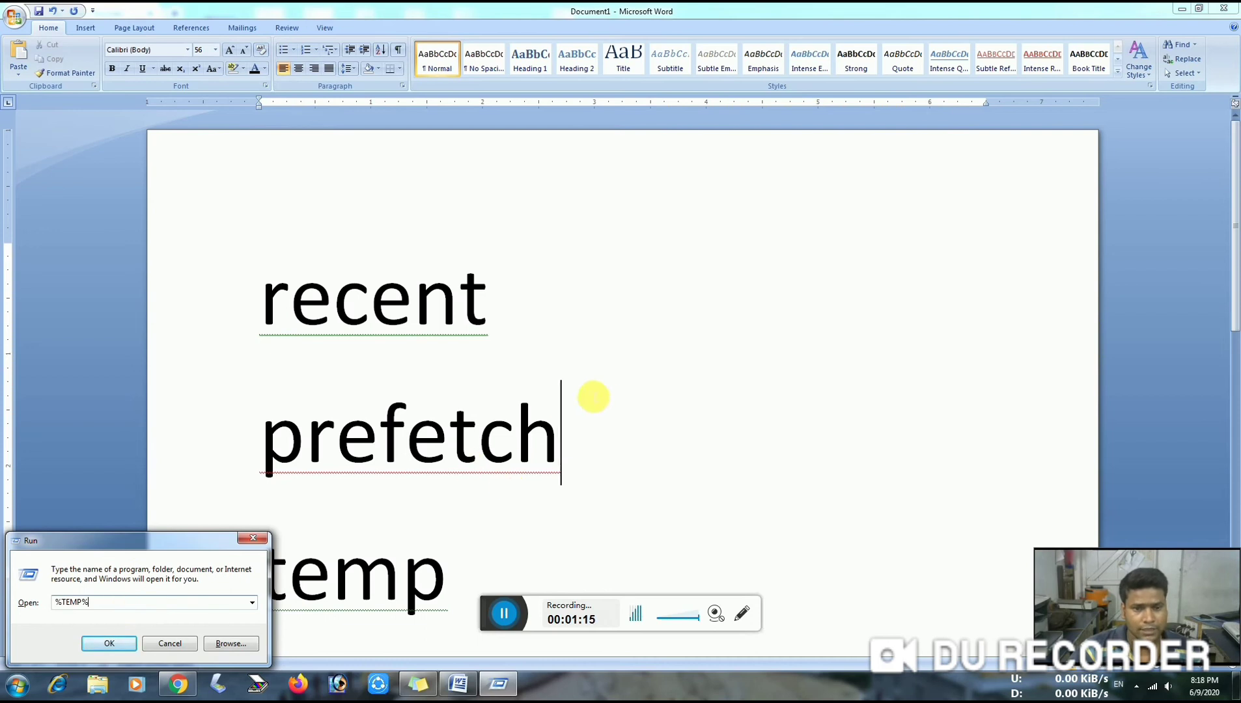
{"action": "scroll", "coordinate": [610, 399], "scroll_direction": "down", "scroll_amount": 2}
{"action": "scroll", "coordinate": [610, 399], "scroll_direction": "down", "scroll_amount": 2}
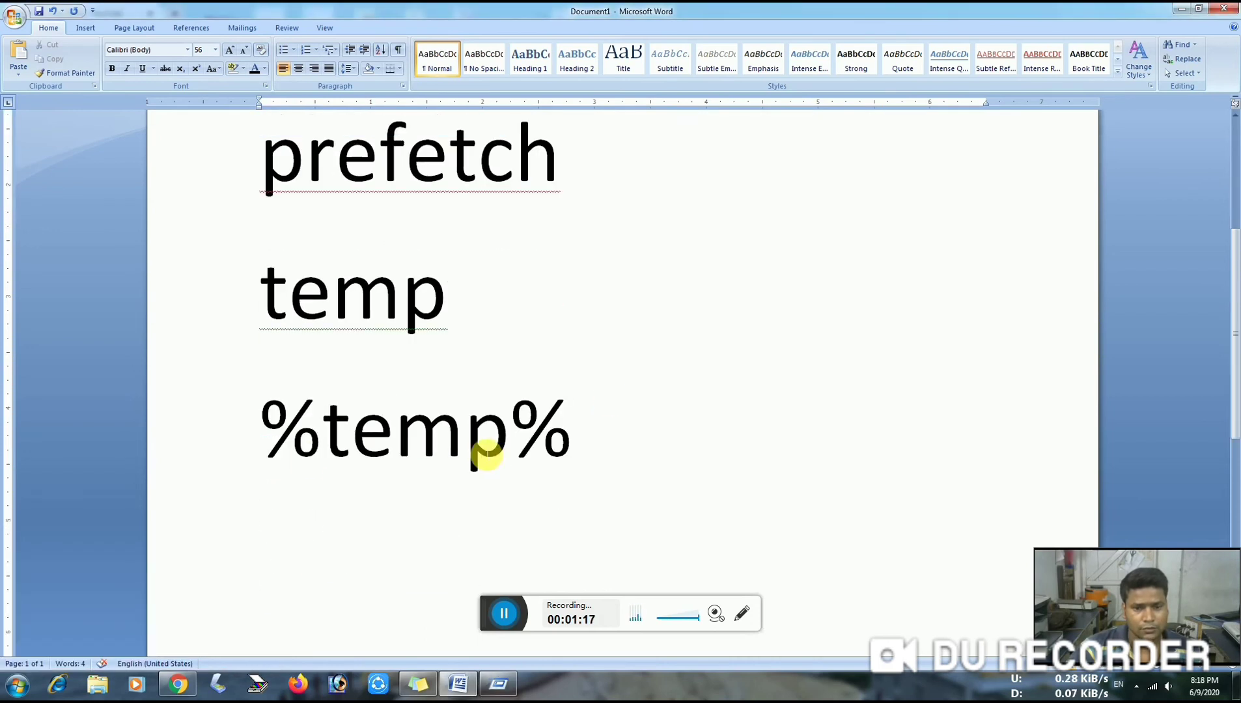
{"action": "left_click_drag", "start_coordinate": [277, 424], "coordinate": [601, 432]}
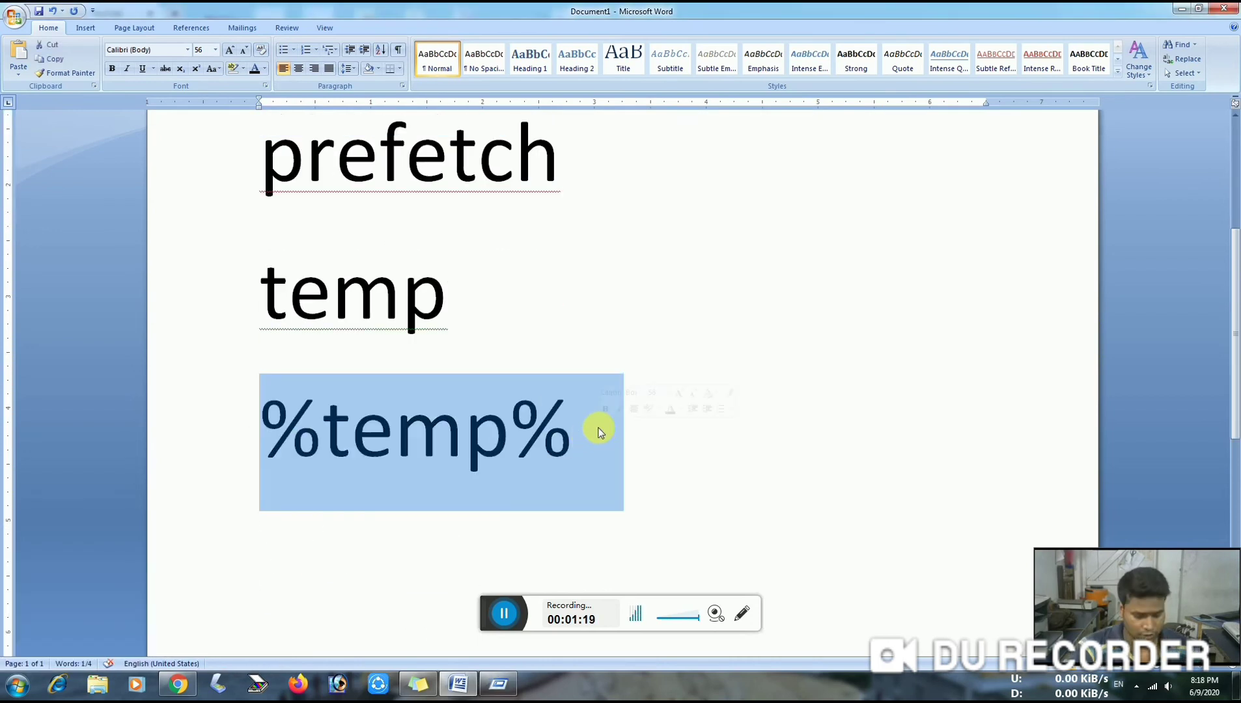
{"action": "left_click", "coordinate": [17, 692]}
{"action": "key", "text": "super+r"}
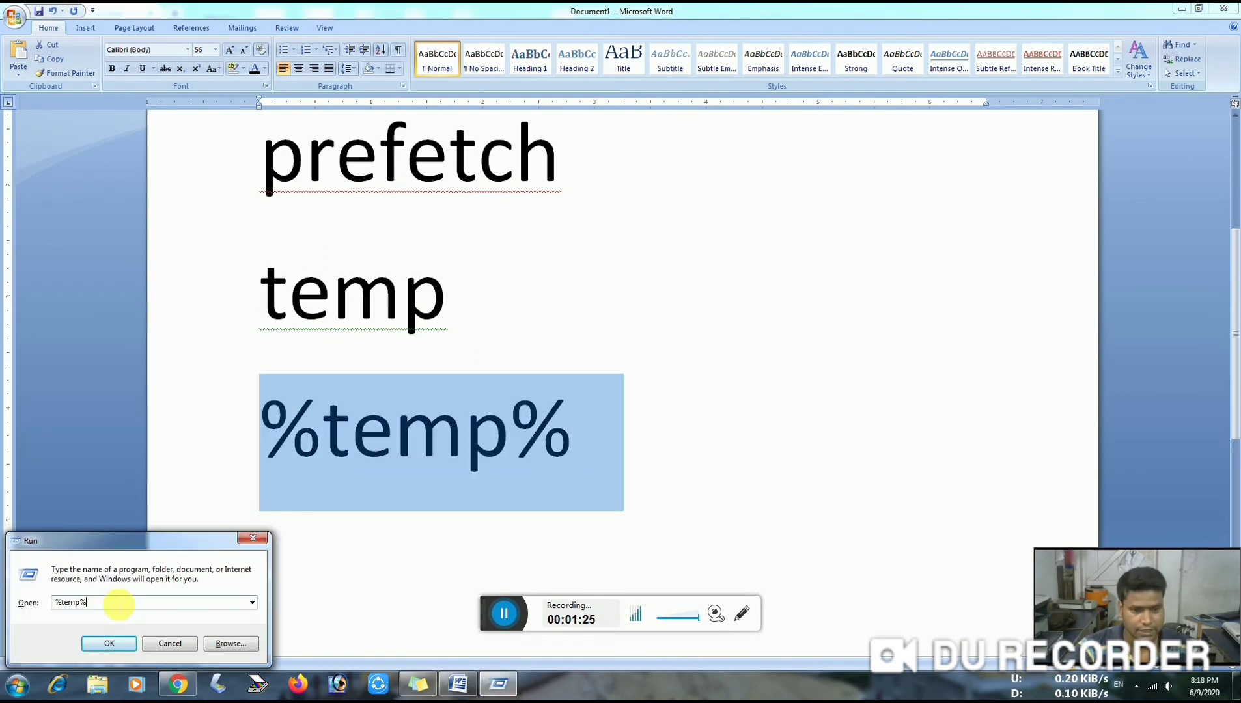
{"action": "left_click", "coordinate": [111, 645]}
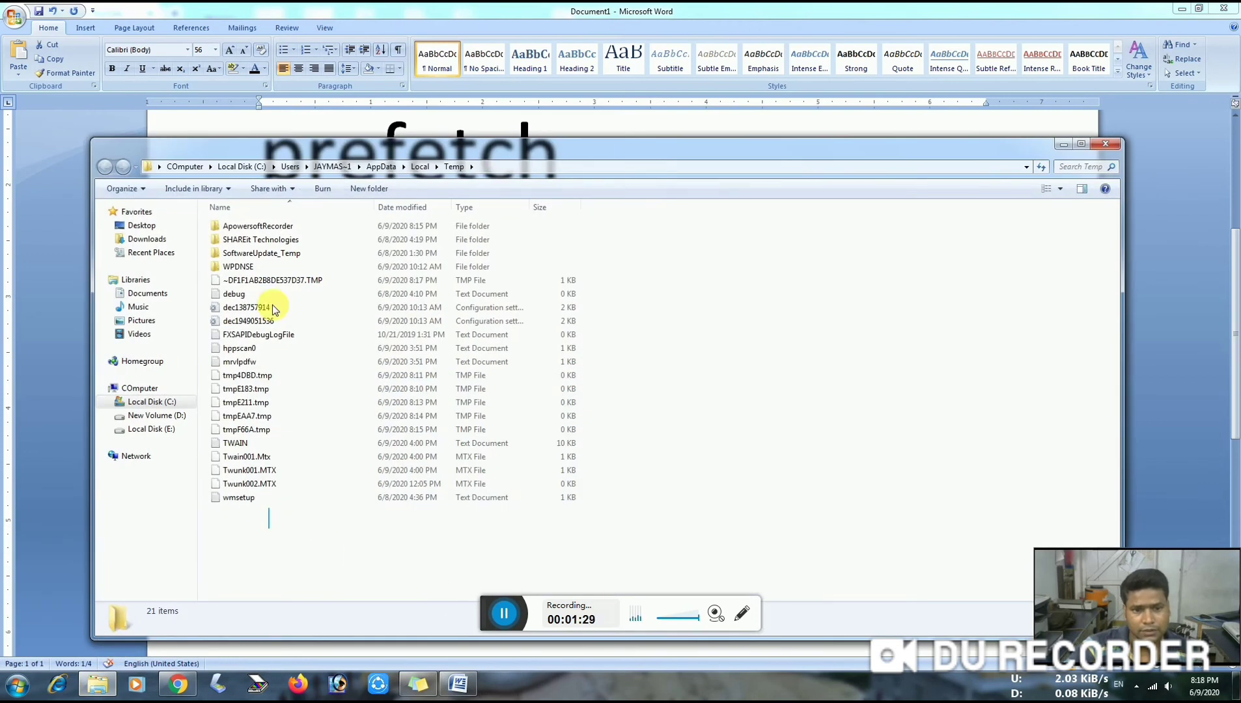
Step: Select every file and folder in the Temp folder and permanently delete them all
{"action": "left_click_drag", "start_coordinate": [273, 305], "coordinate": [225, 501]}
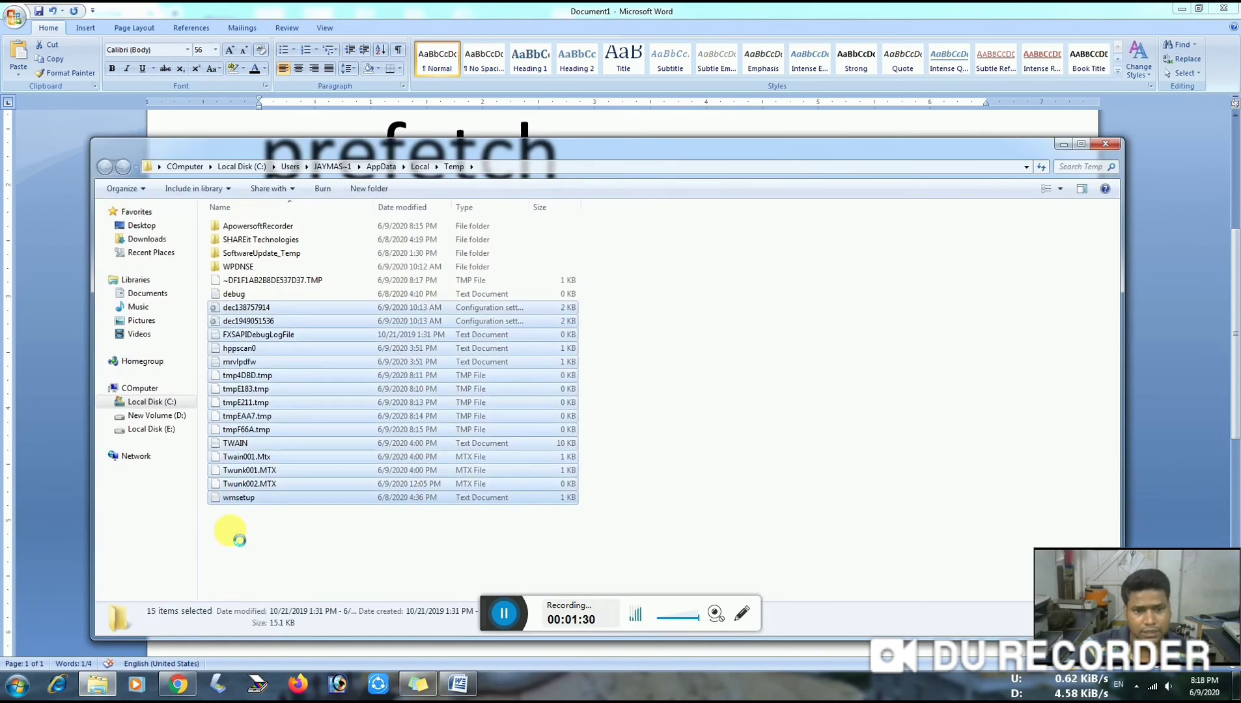
{"action": "left_click", "coordinate": [265, 535]}
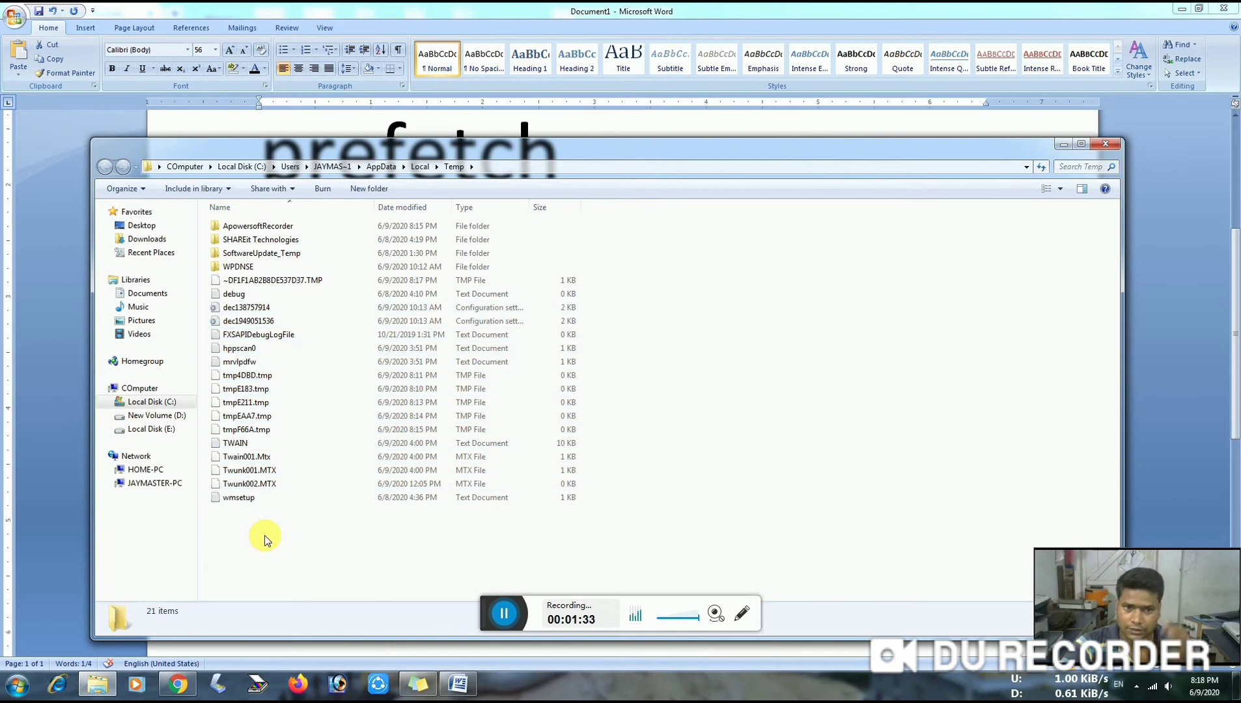
{"action": "left_click_drag", "start_coordinate": [241, 522], "coordinate": [250, 227]}
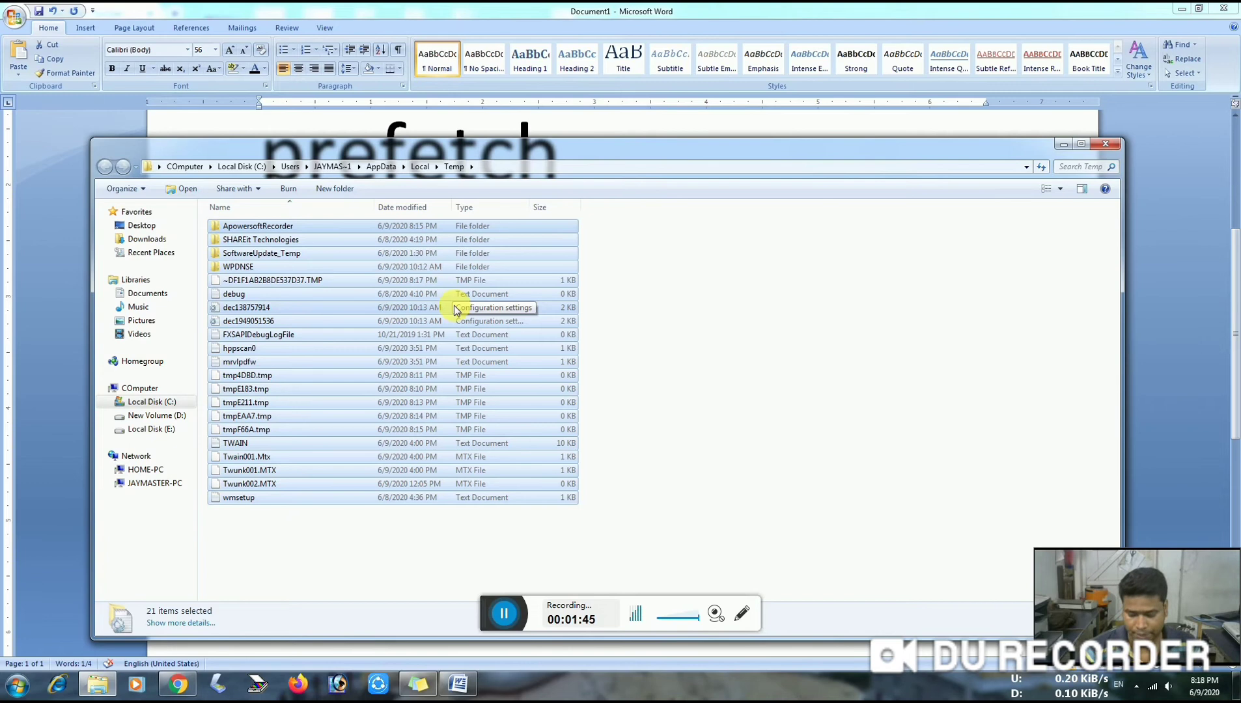
{"action": "key", "text": "shift+Delete"}
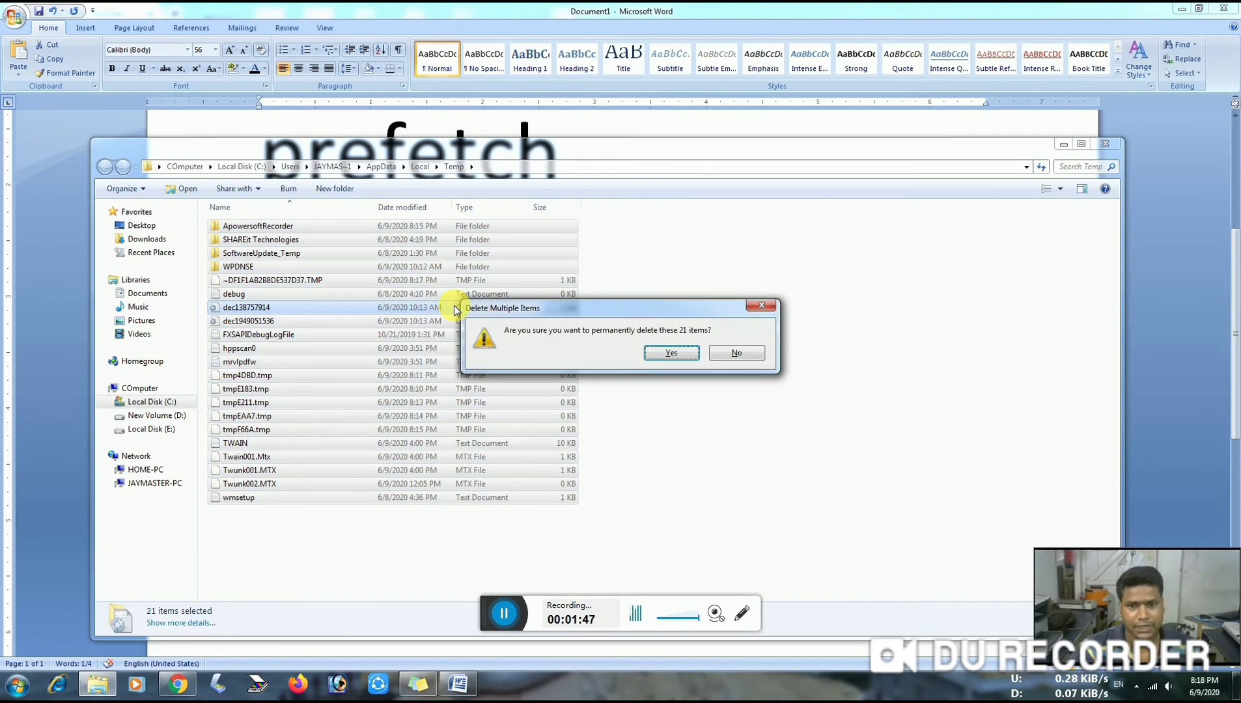
{"action": "left_click", "coordinate": [672, 357]}
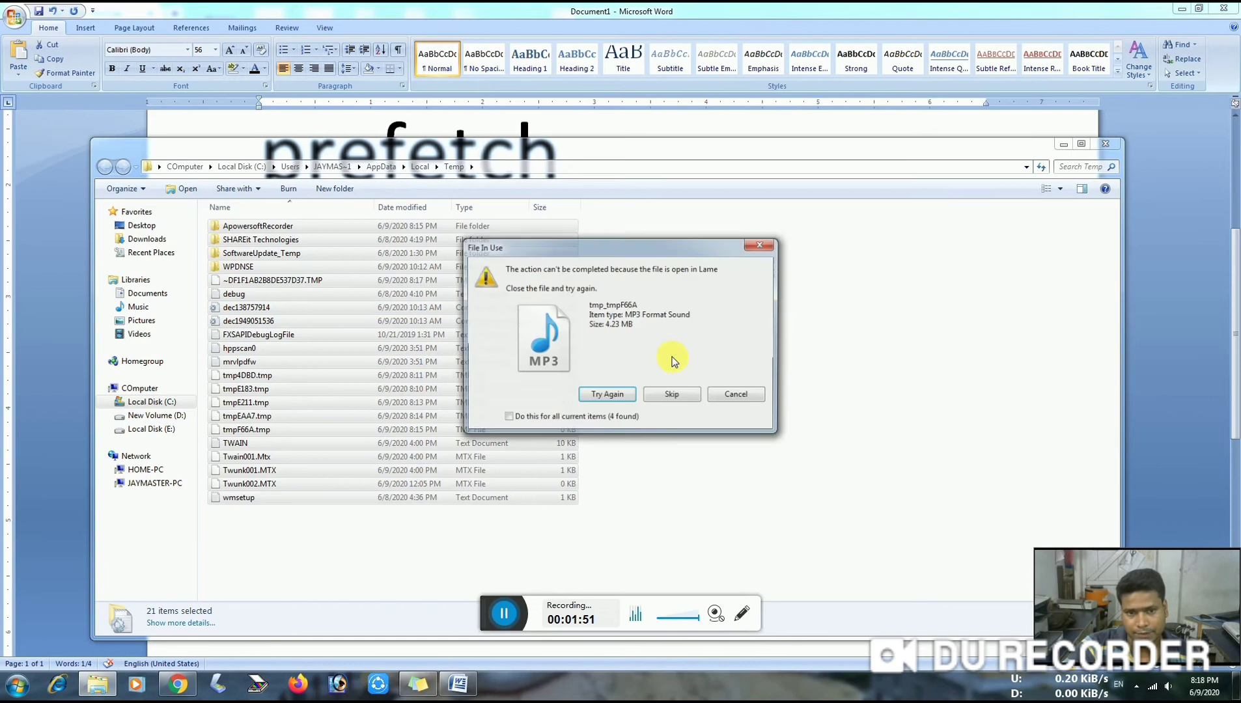
Step: Retry deleting the file in use, skip all locked items, and close the Temp folder to return to the document
{"action": "left_click", "coordinate": [618, 398]}
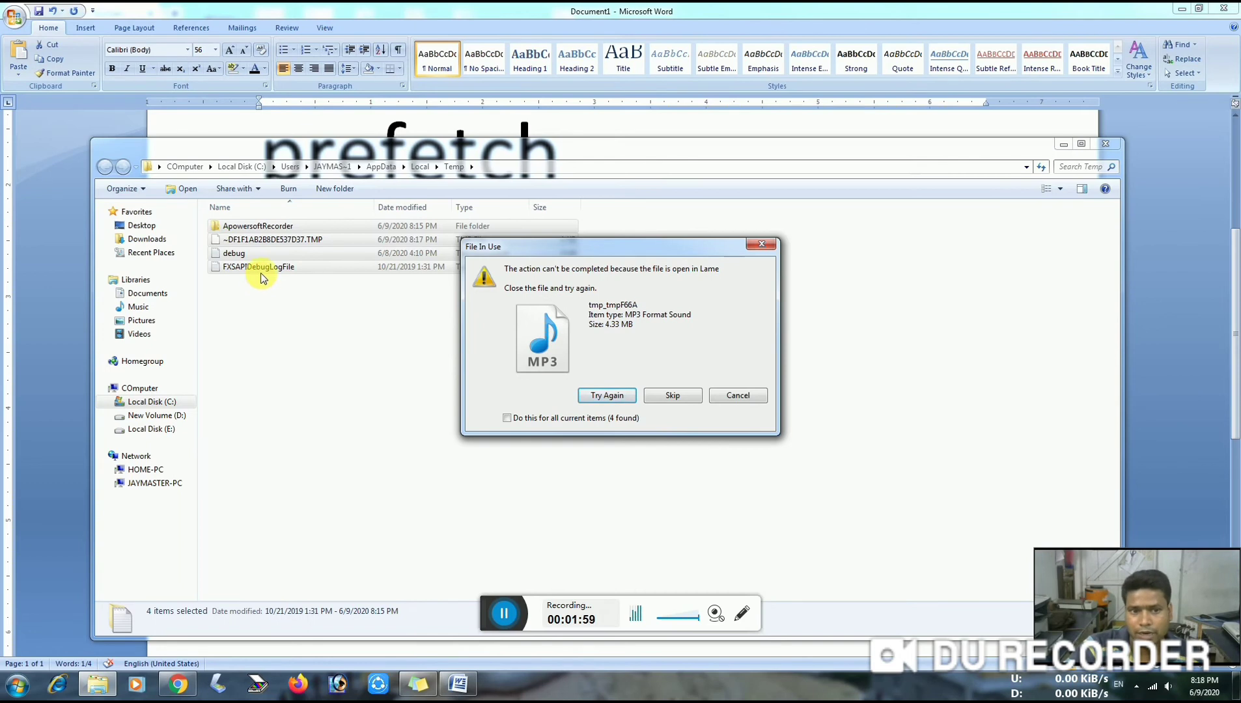
{"action": "left_click", "coordinate": [671, 396]}
{"action": "left_click", "coordinate": [673, 400]}
{"action": "left_click", "coordinate": [673, 396]}
{"action": "left_click", "coordinate": [672, 399]}
{"action": "left_click", "coordinate": [666, 396]}
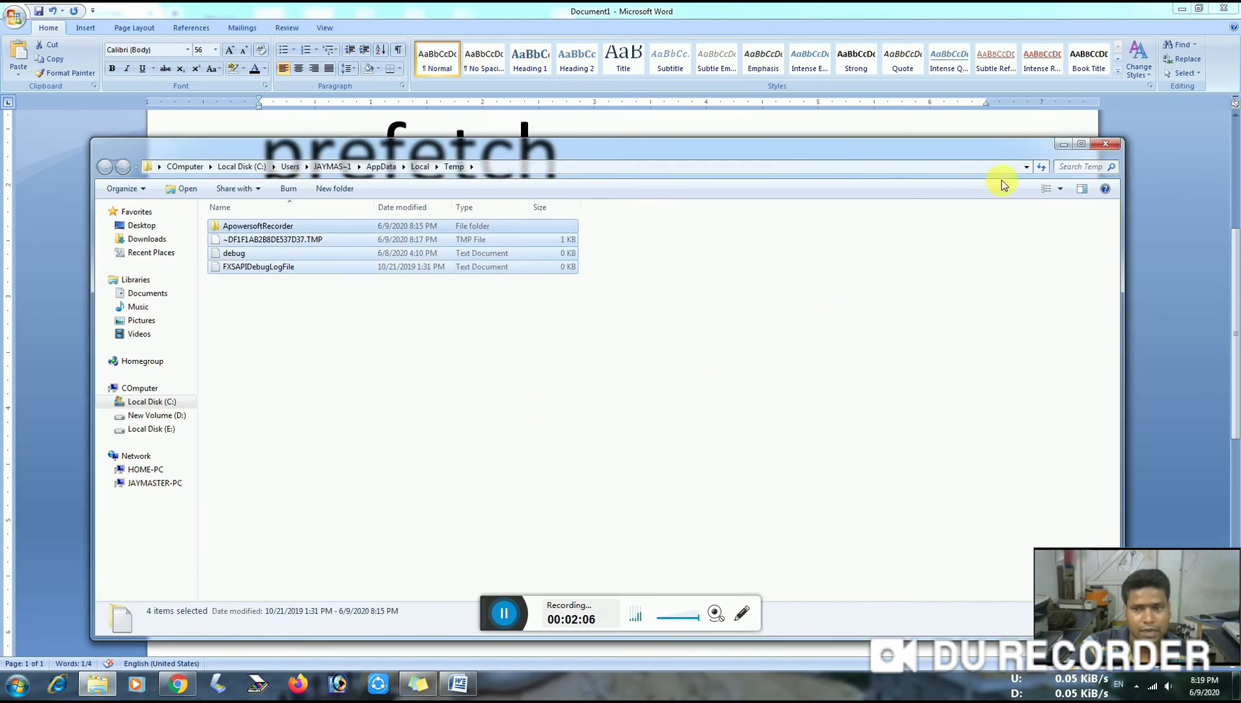
{"action": "left_click", "coordinate": [1105, 144]}
{"action": "left_click", "coordinate": [262, 325]}
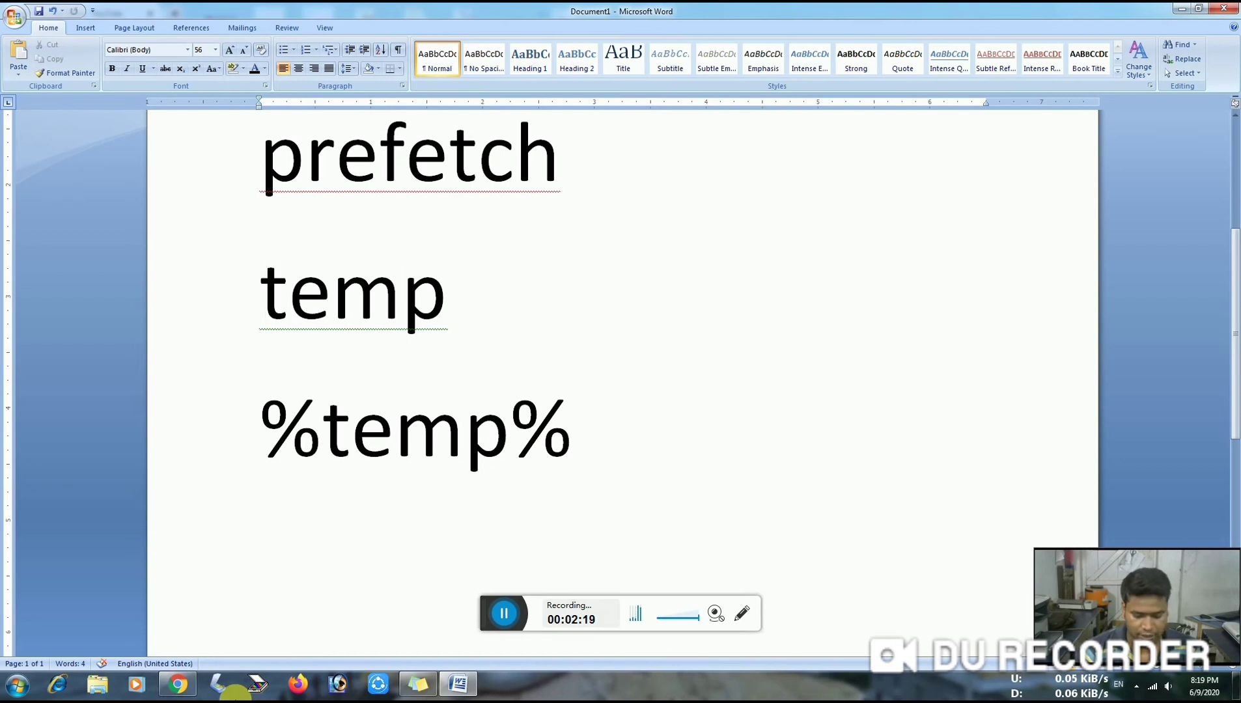
Step: Bring up the Run dialog again and copy the word "prefetch" from the document's list
{"action": "key", "text": "super+r"}
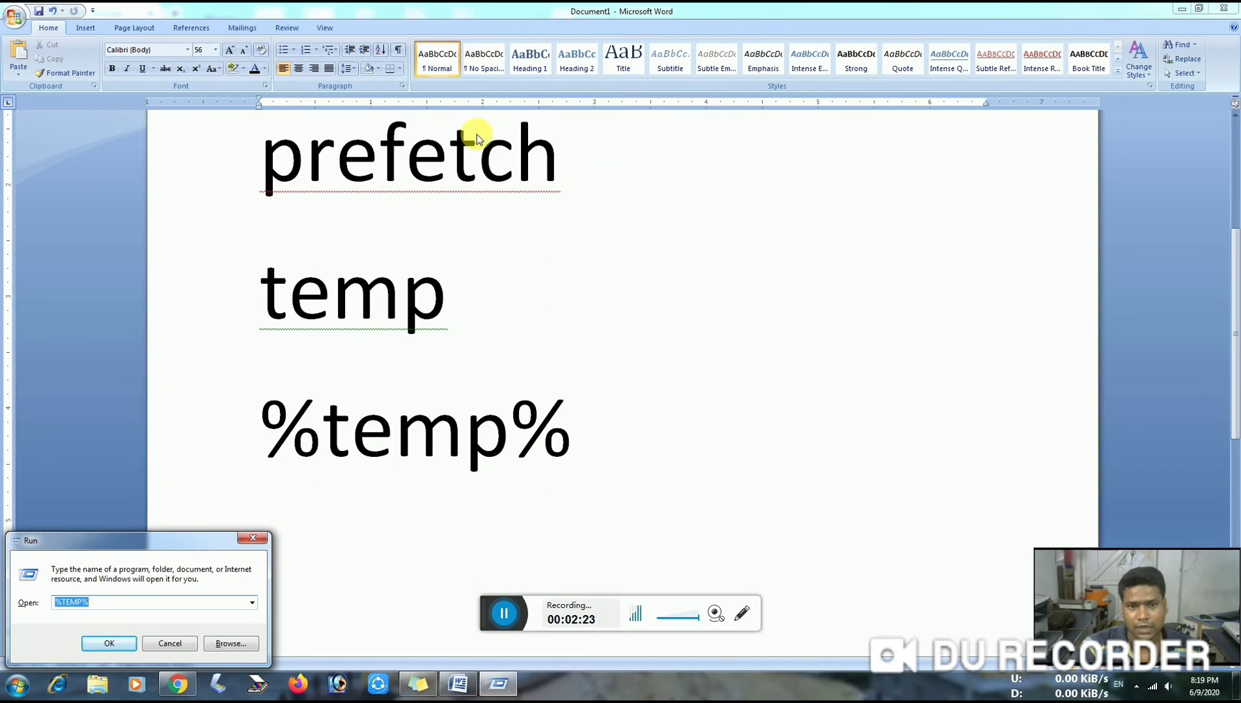
{"action": "left_click", "coordinate": [265, 160]}
{"action": "left_click_drag", "start_coordinate": [269, 171], "coordinate": [558, 177]}
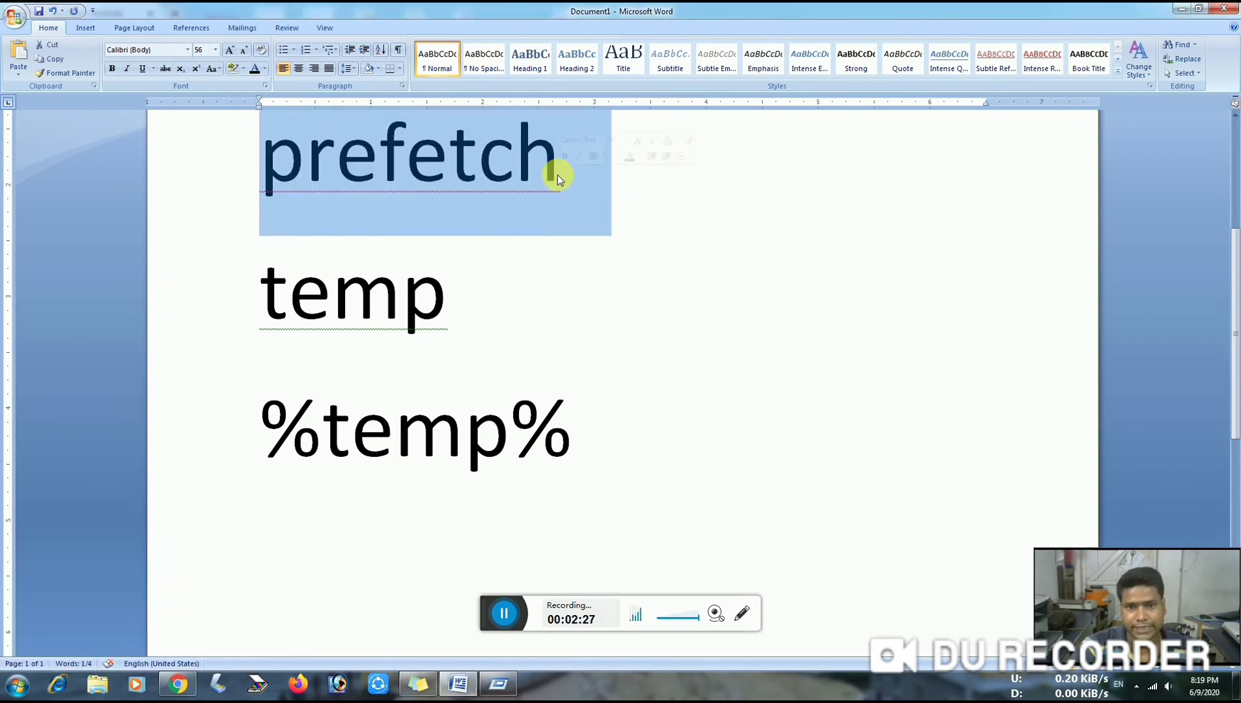
{"action": "left_click", "coordinate": [564, 156]}
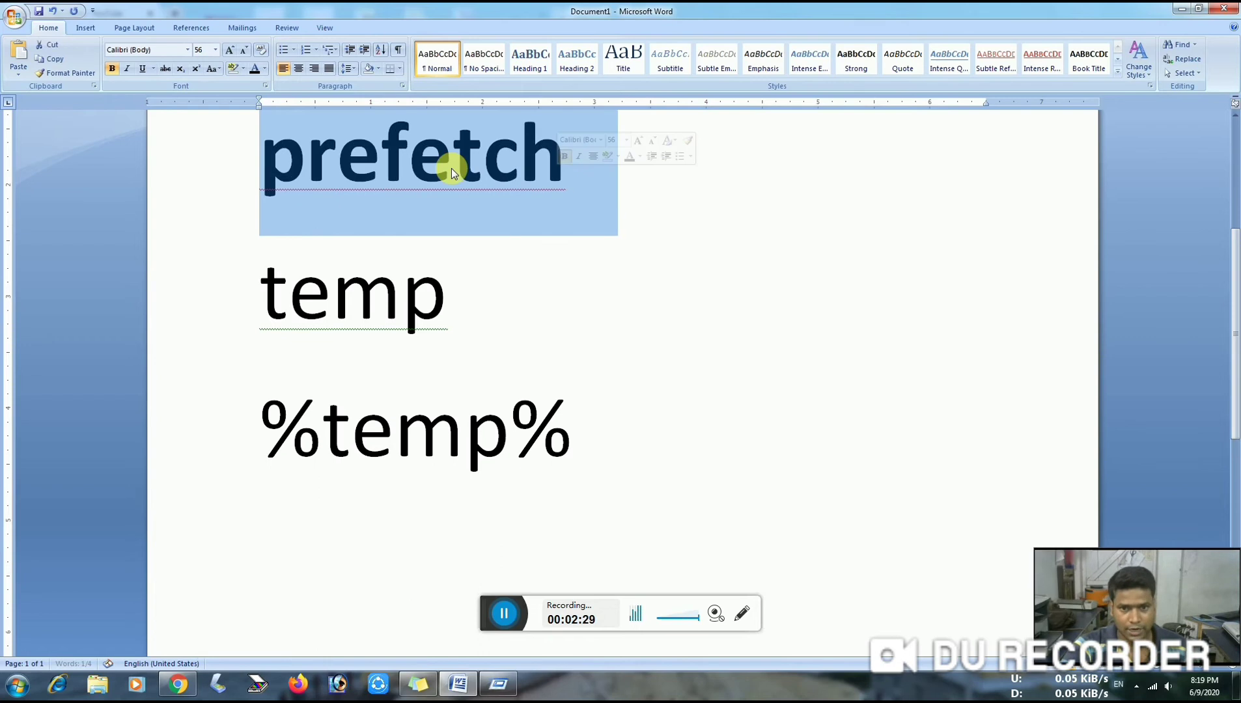
{"action": "left_click", "coordinate": [453, 175]}
{"action": "left_click_drag", "start_coordinate": [288, 166], "coordinate": [570, 183]}
{"action": "key", "text": "ctrl+c"}
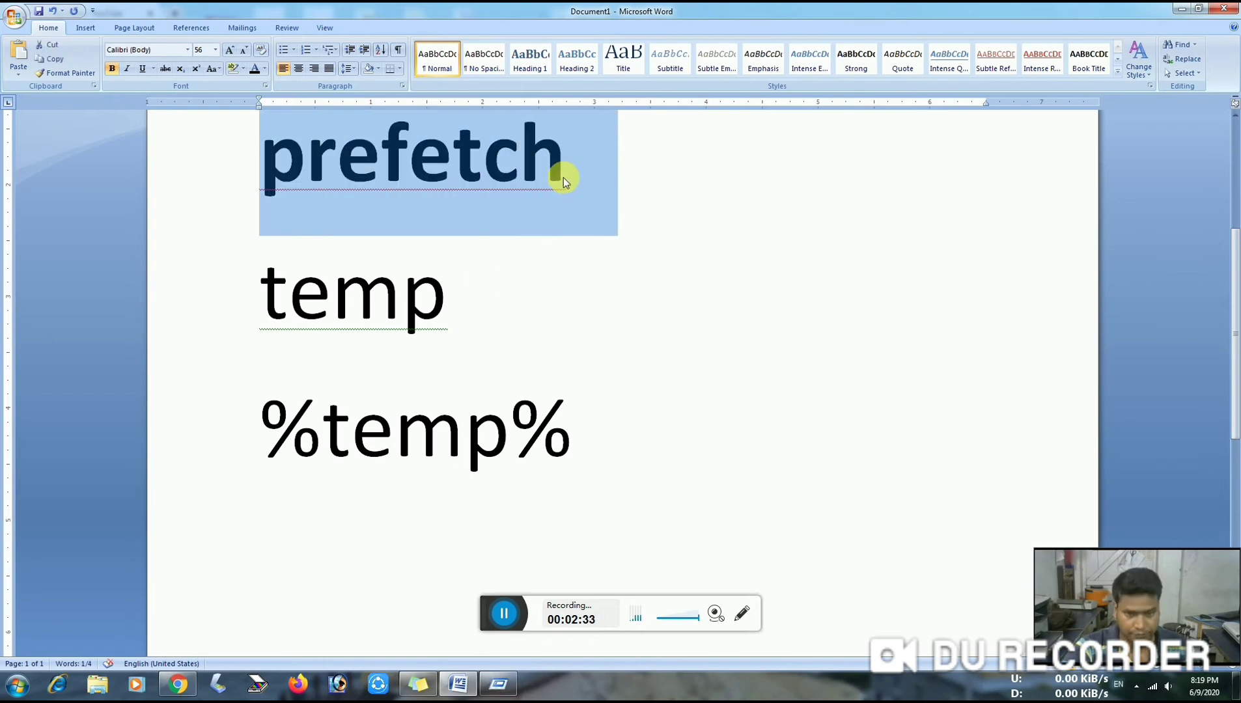
{"action": "left_click", "coordinate": [18, 684]}
{"action": "key", "text": "ctrl+v"}
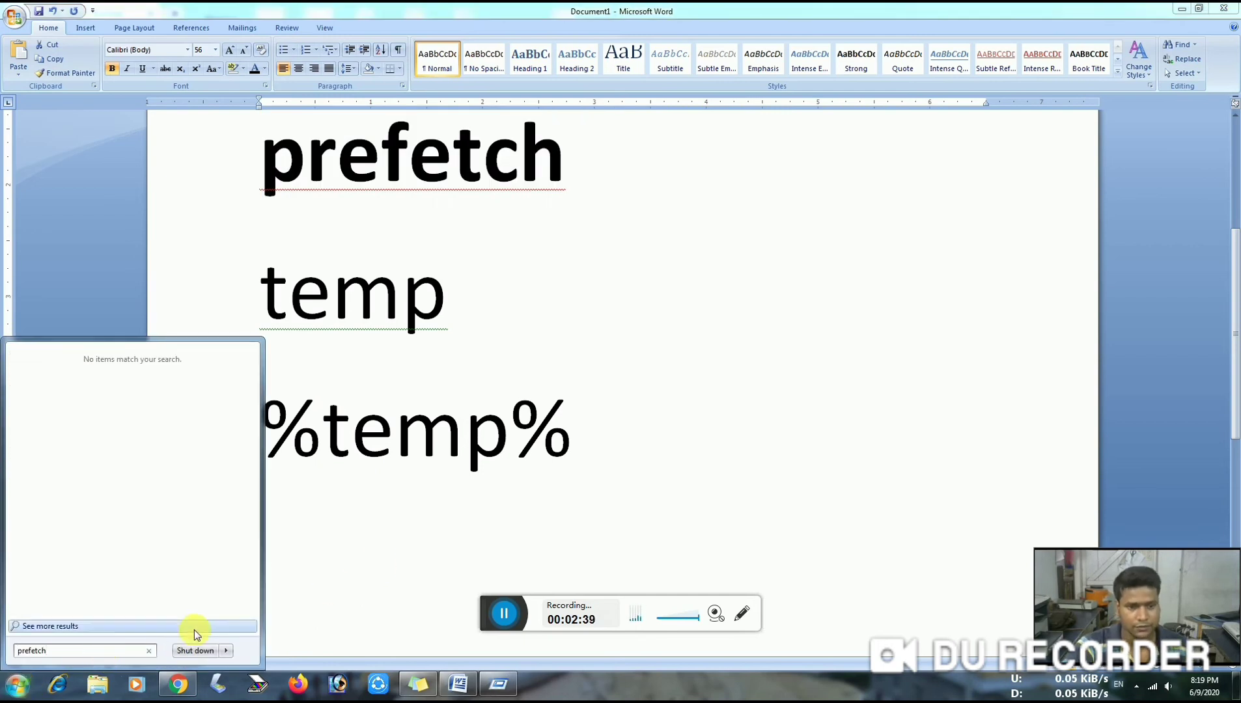
{"action": "left_click", "coordinate": [499, 684]}
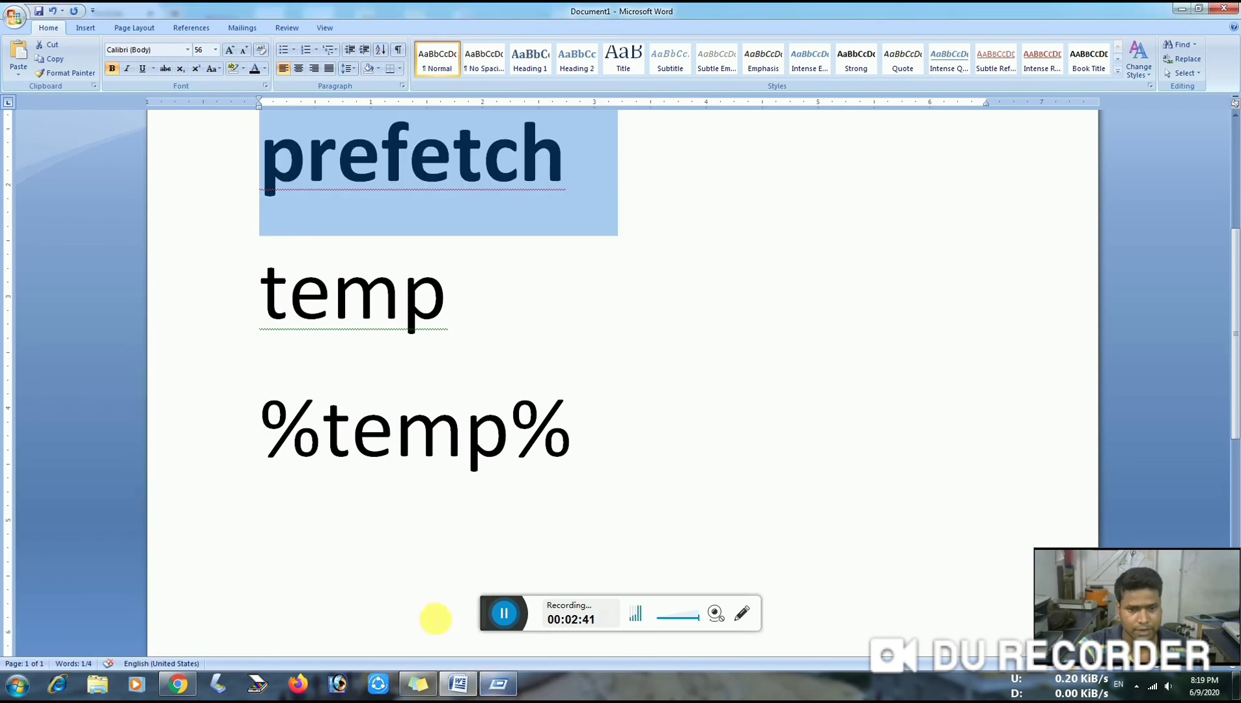
Step: Run the copied prefetch command from the Run dialog and grant permanent access to the Prefetch folder
{"action": "left_click", "coordinate": [499, 683]}
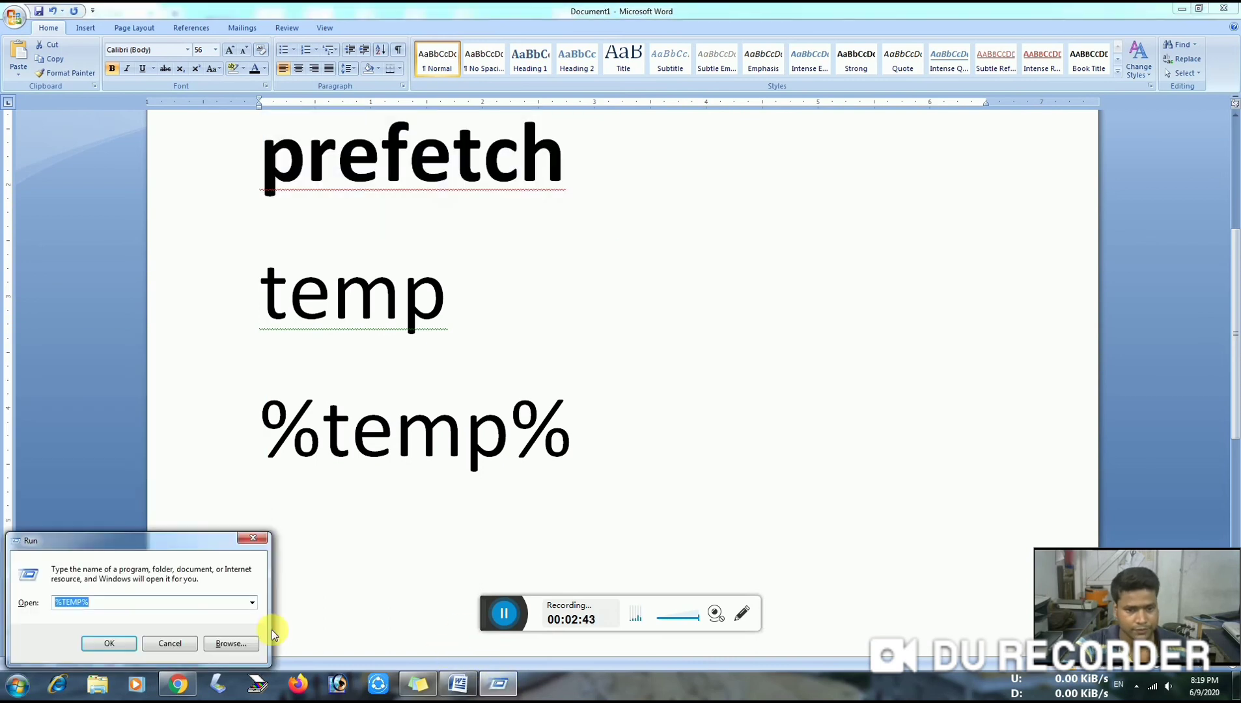
{"action": "key", "text": "ctrl+v"}
{"action": "key", "text": "Return"}
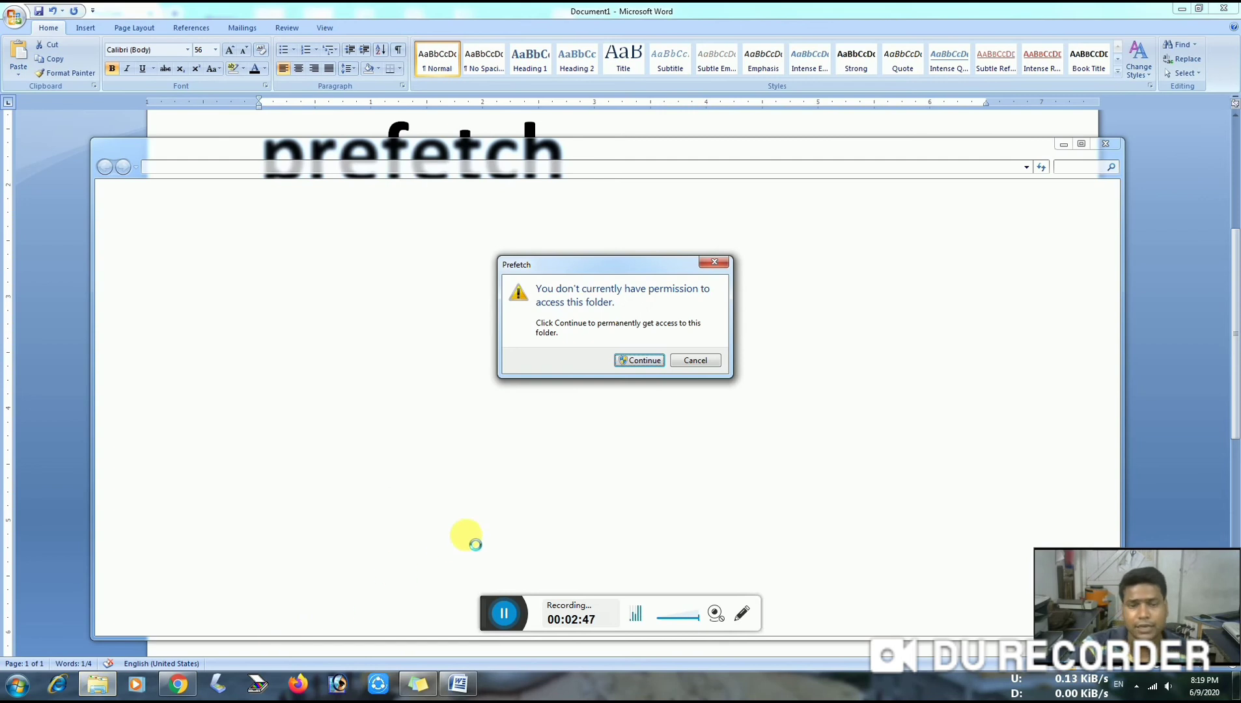
{"action": "left_click", "coordinate": [642, 361]}
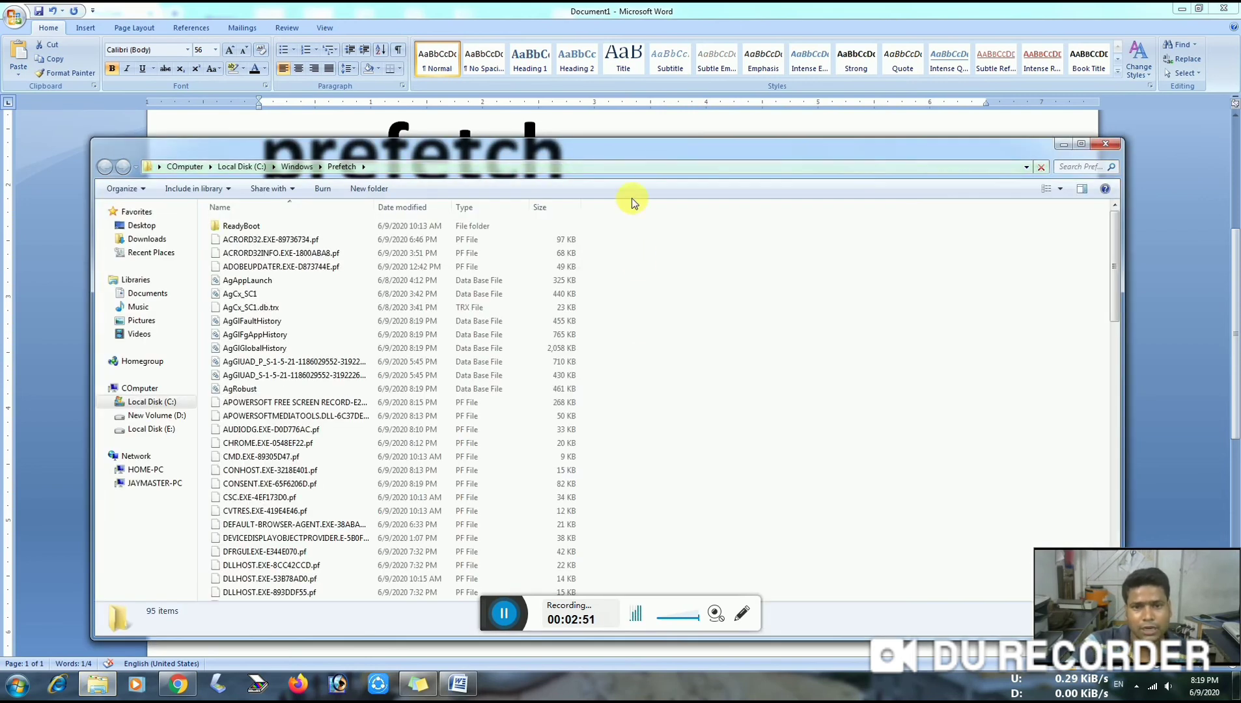
Step: Move the Prefetch window higher on the screen and look through its full list of files
{"action": "left_click_drag", "start_coordinate": [625, 153], "coordinate": [642, 83]}
{"action": "scroll", "coordinate": [641, 310], "scroll_direction": "down", "scroll_amount": 6}
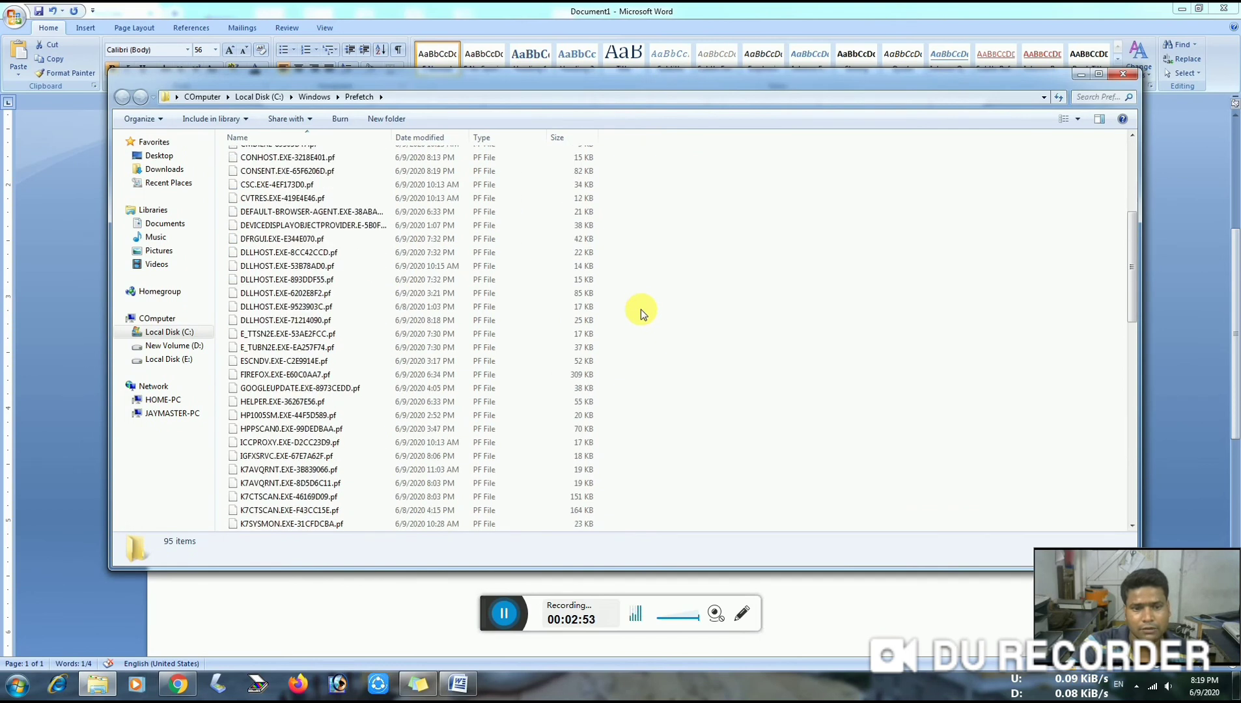
{"action": "scroll", "coordinate": [97, 498], "scroll_direction": "down", "scroll_amount": 2}
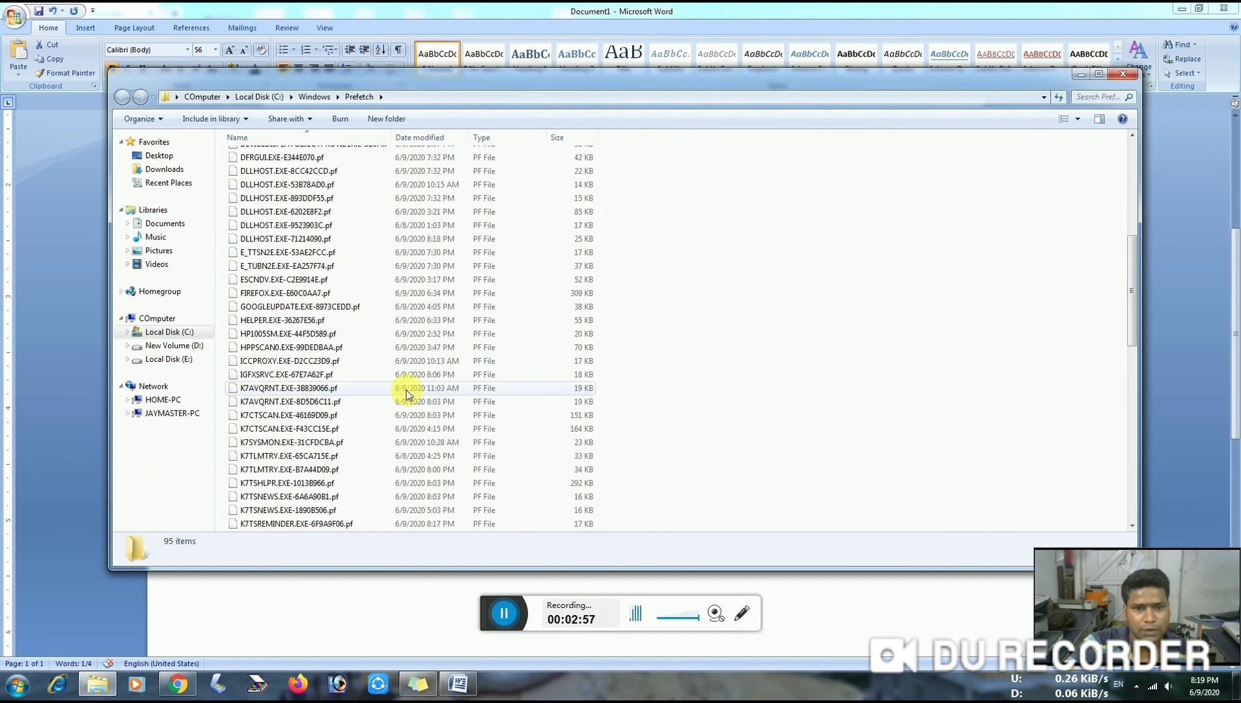
{"action": "scroll", "coordinate": [378, 390], "scroll_direction": "up", "scroll_amount": 8}
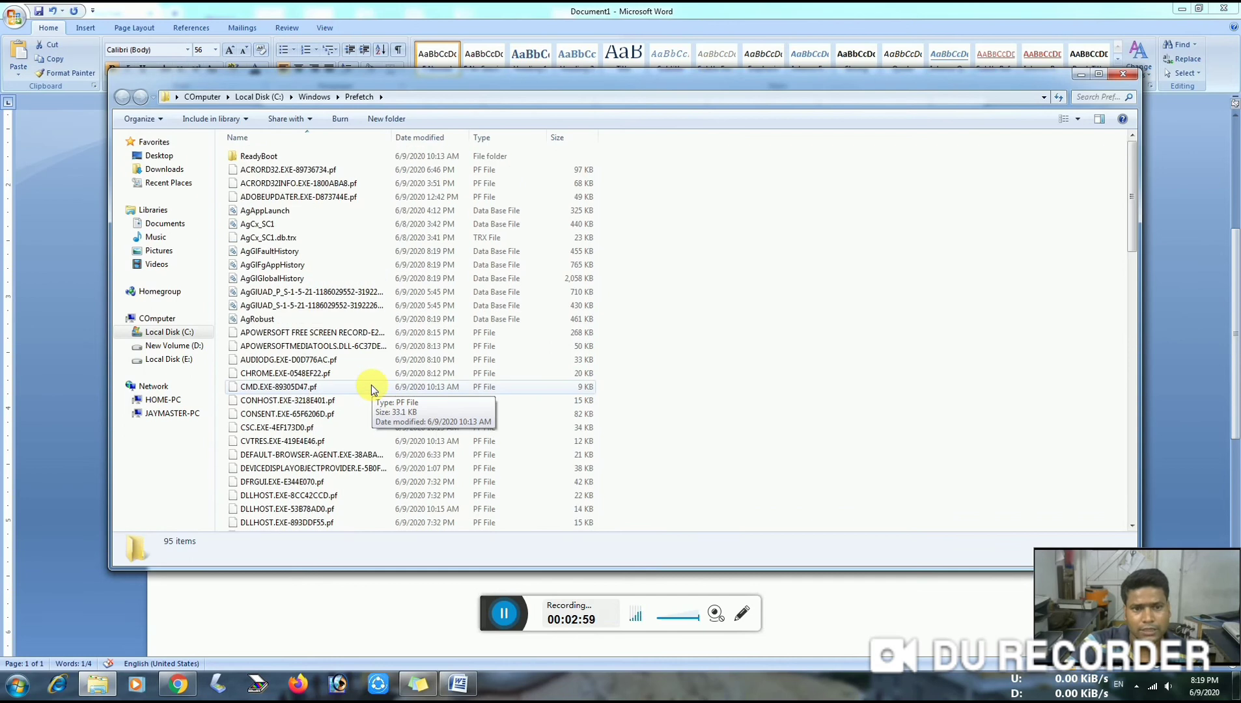
{"action": "scroll", "coordinate": [674, 280], "scroll_direction": "down", "scroll_amount": 20}
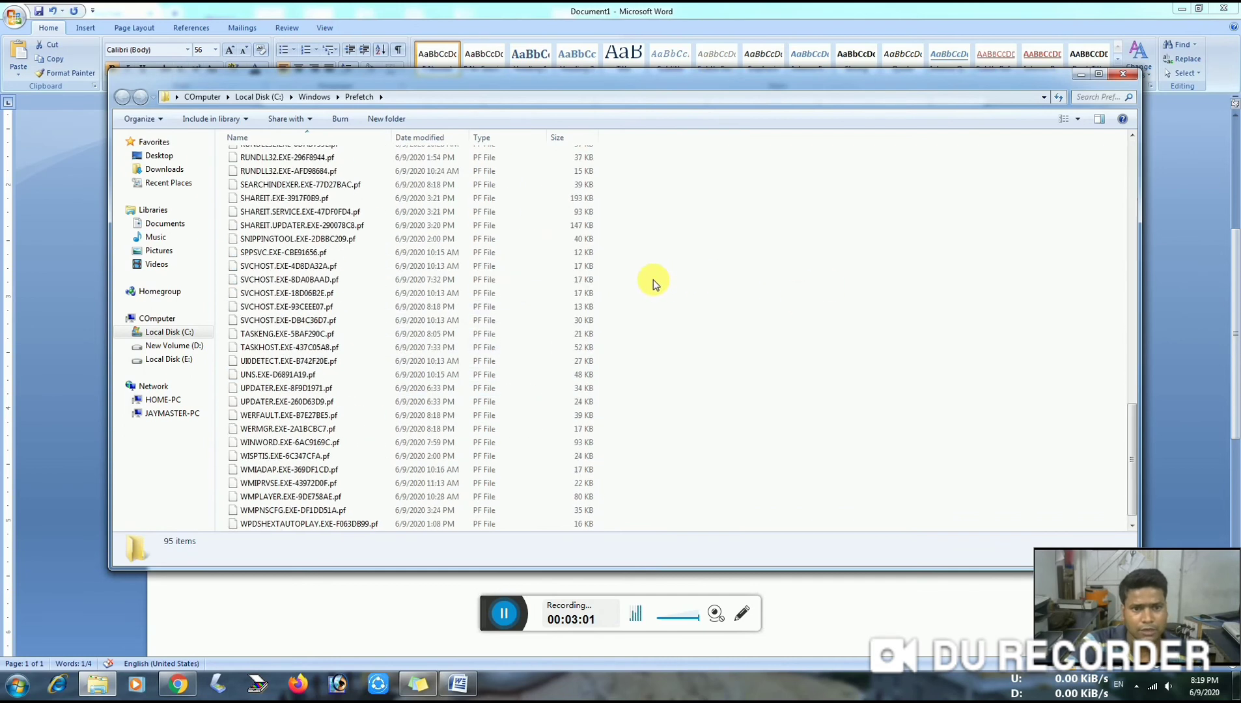
{"action": "scroll", "coordinate": [700, 314], "scroll_direction": "up", "scroll_amount": 20}
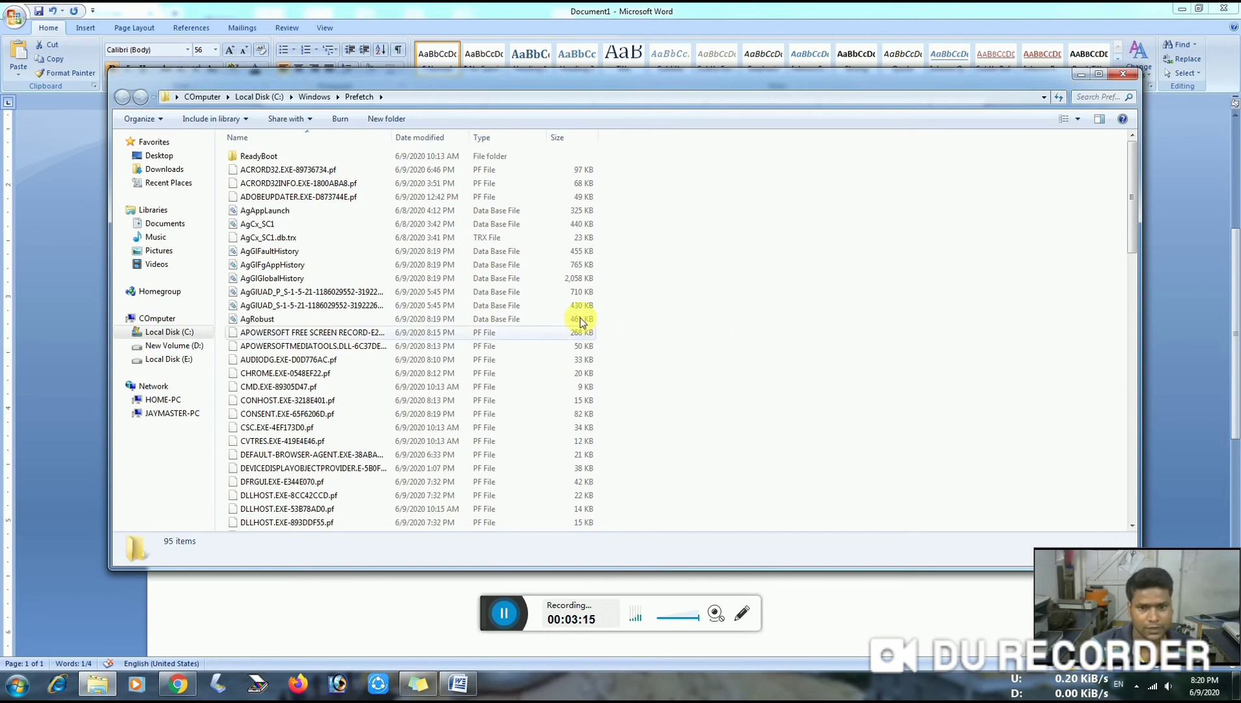
Step: Select every item in the Prefetch folder, delete them all, and close the folder
{"action": "left_click", "coordinate": [585, 292]}
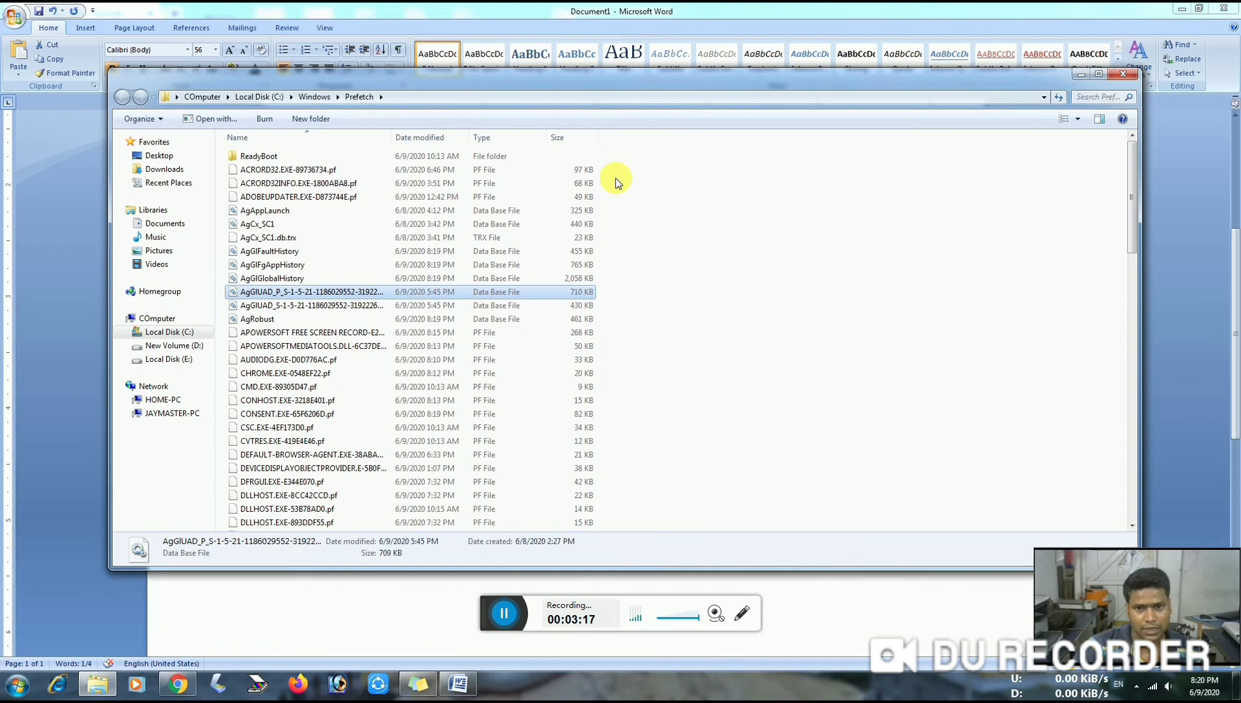
{"action": "left_click", "coordinate": [615, 195]}
{"action": "left_click_drag", "start_coordinate": [616, 160], "coordinate": [626, 555]}
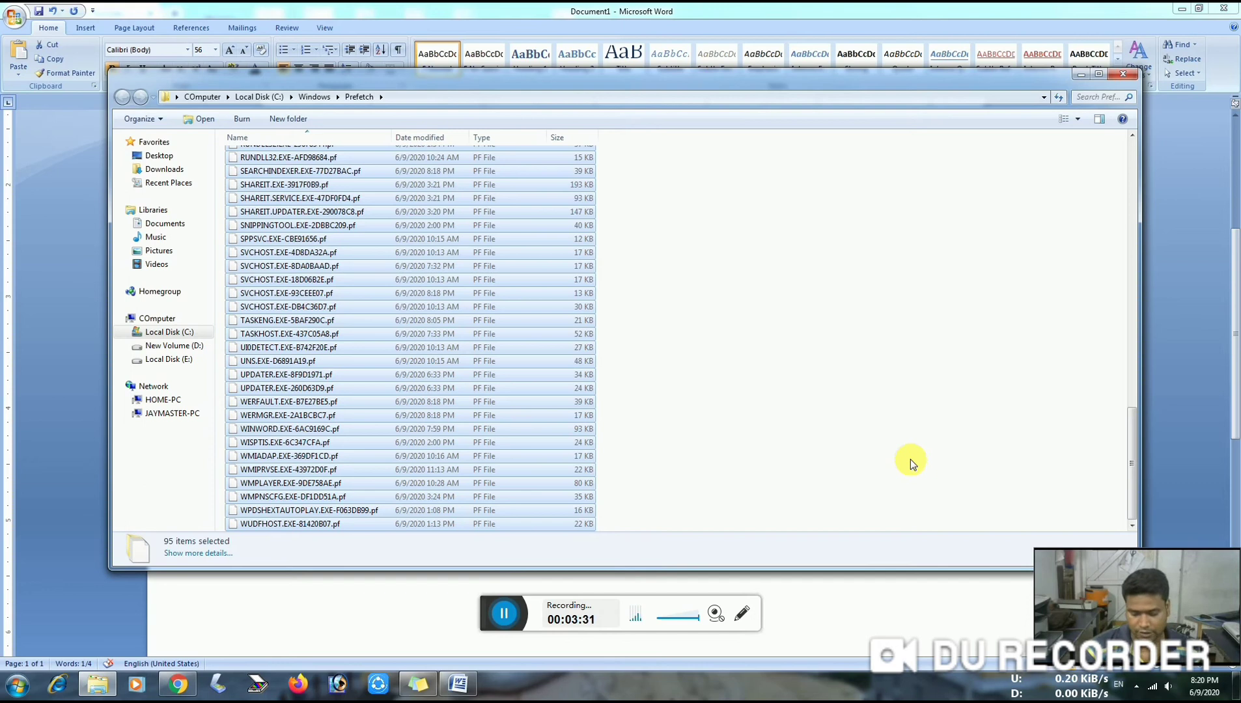
{"action": "key", "text": "shift+Delete"}
{"action": "key", "text": "Return"}
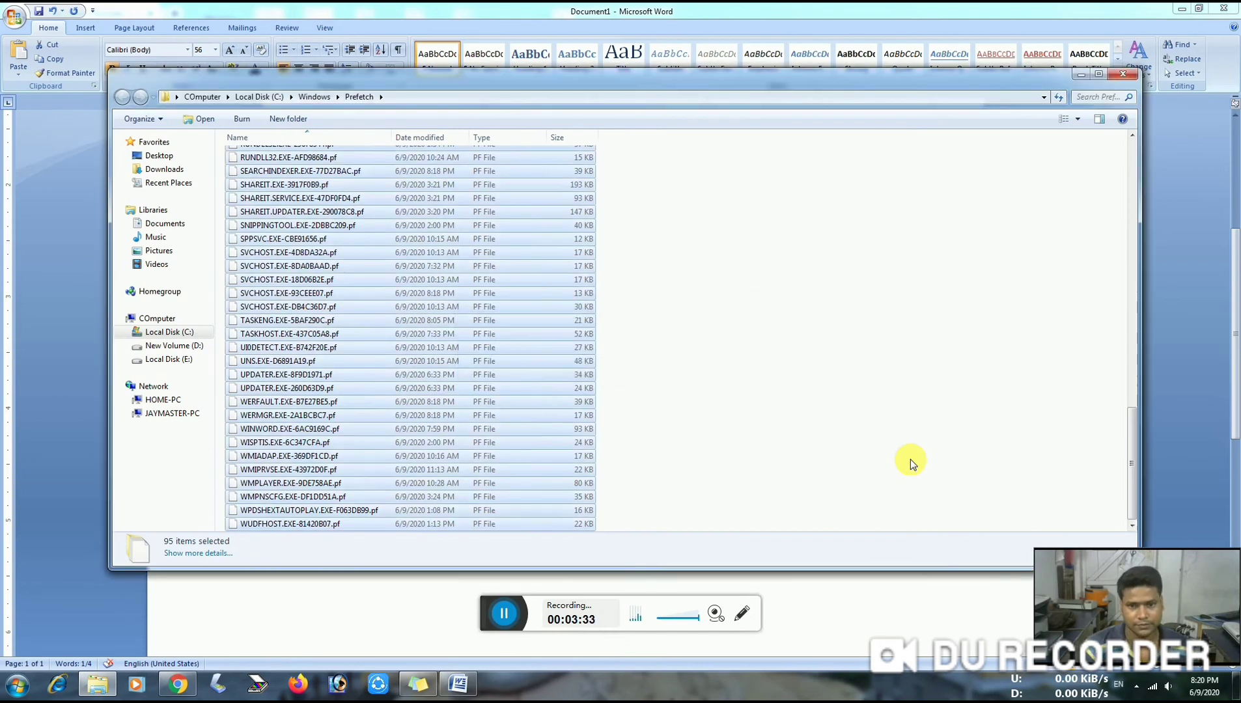
{"action": "key", "text": "Delete"}
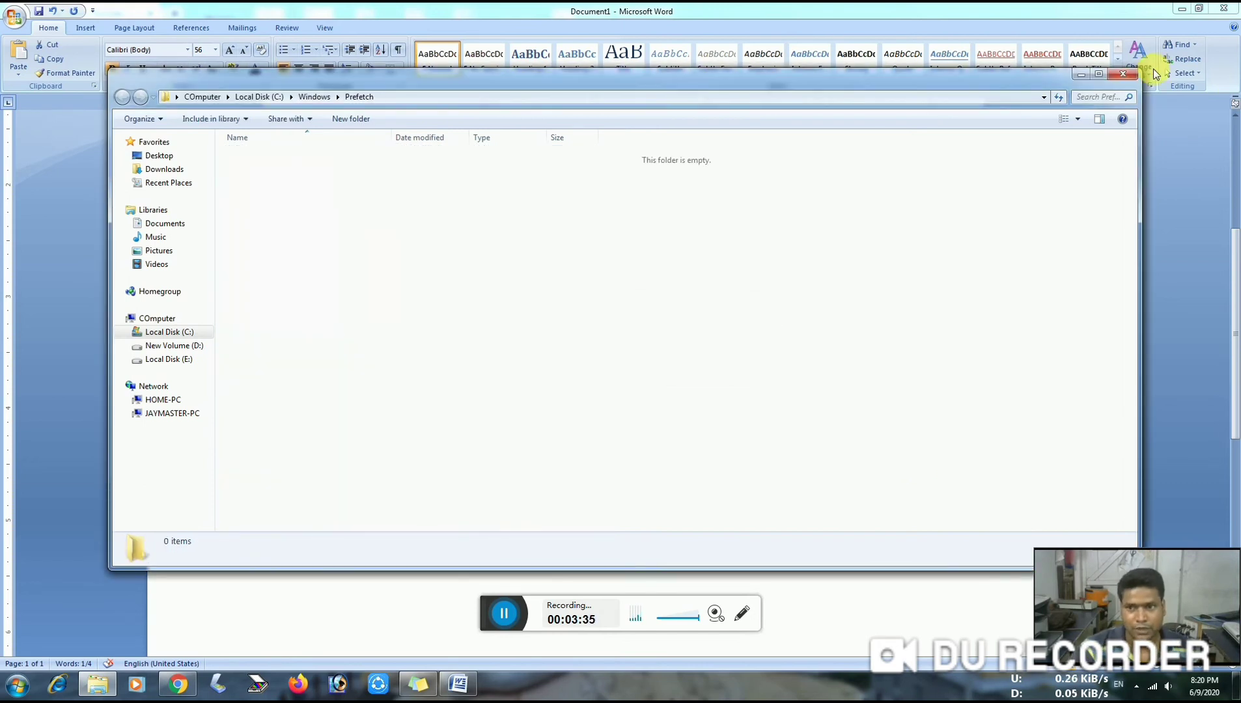
{"action": "left_click", "coordinate": [1128, 75]}
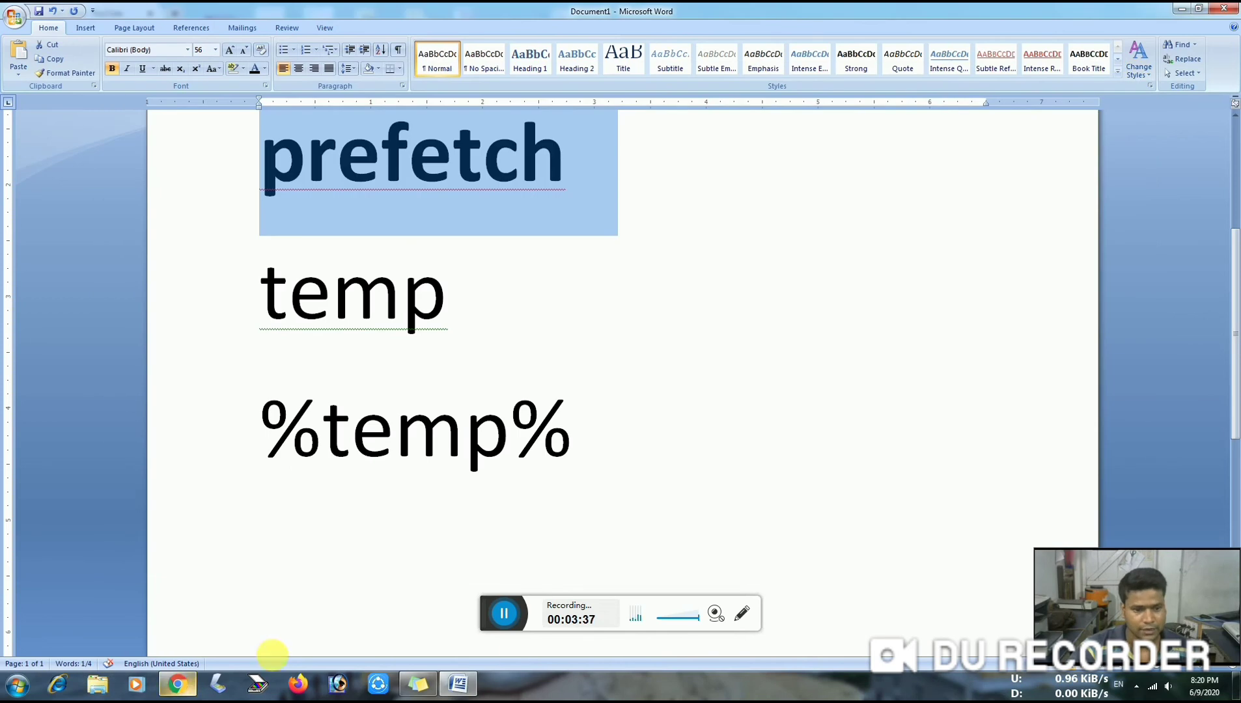
Step: Open the Windows Temp folder by running "temp", granting access to it, and look through its contents
{"action": "key", "text": "super+r"}
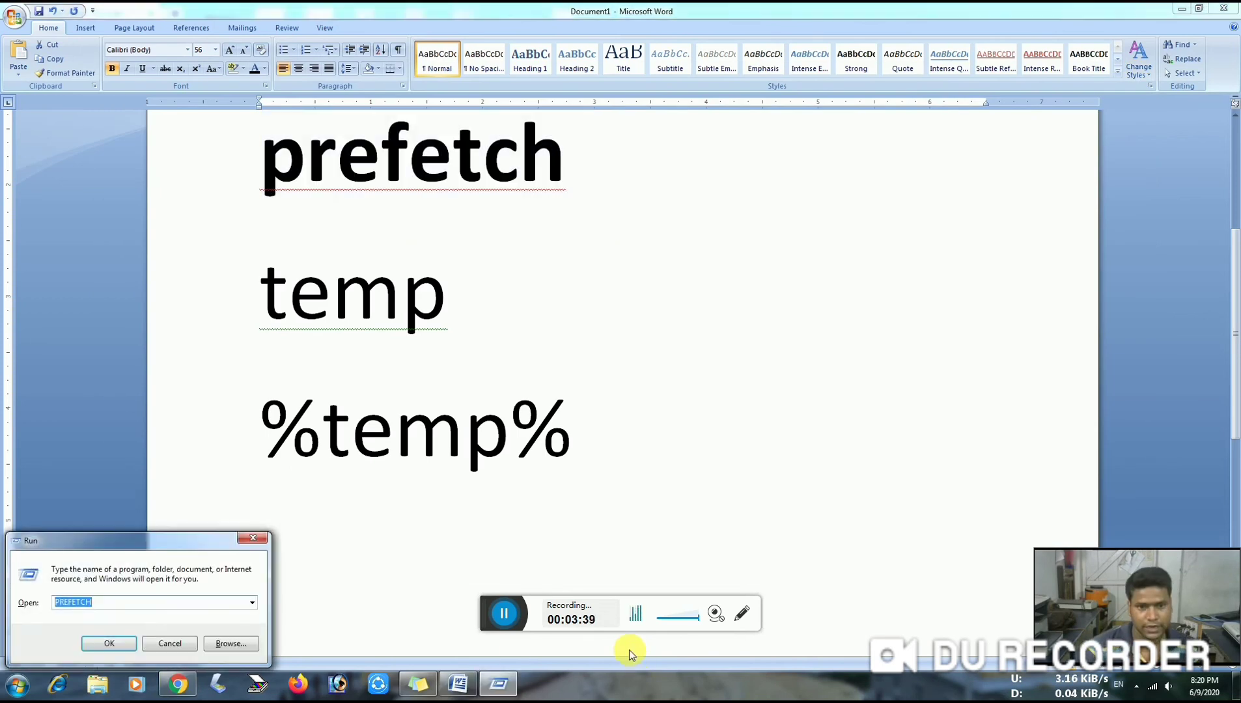
{"action": "type", "text": "temp"}
{"action": "key", "text": "Return"}
{"action": "left_click", "coordinate": [641, 360]}
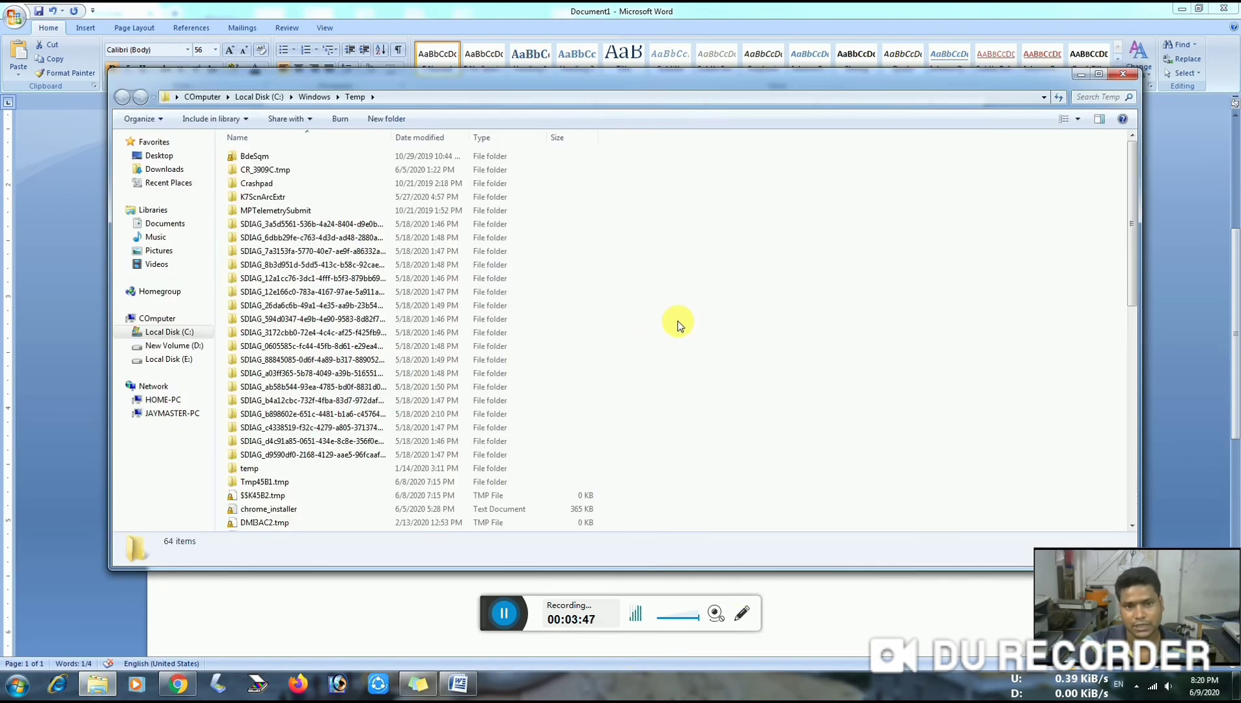
{"action": "left_click_drag", "start_coordinate": [1133, 236], "coordinate": [1130, 430]}
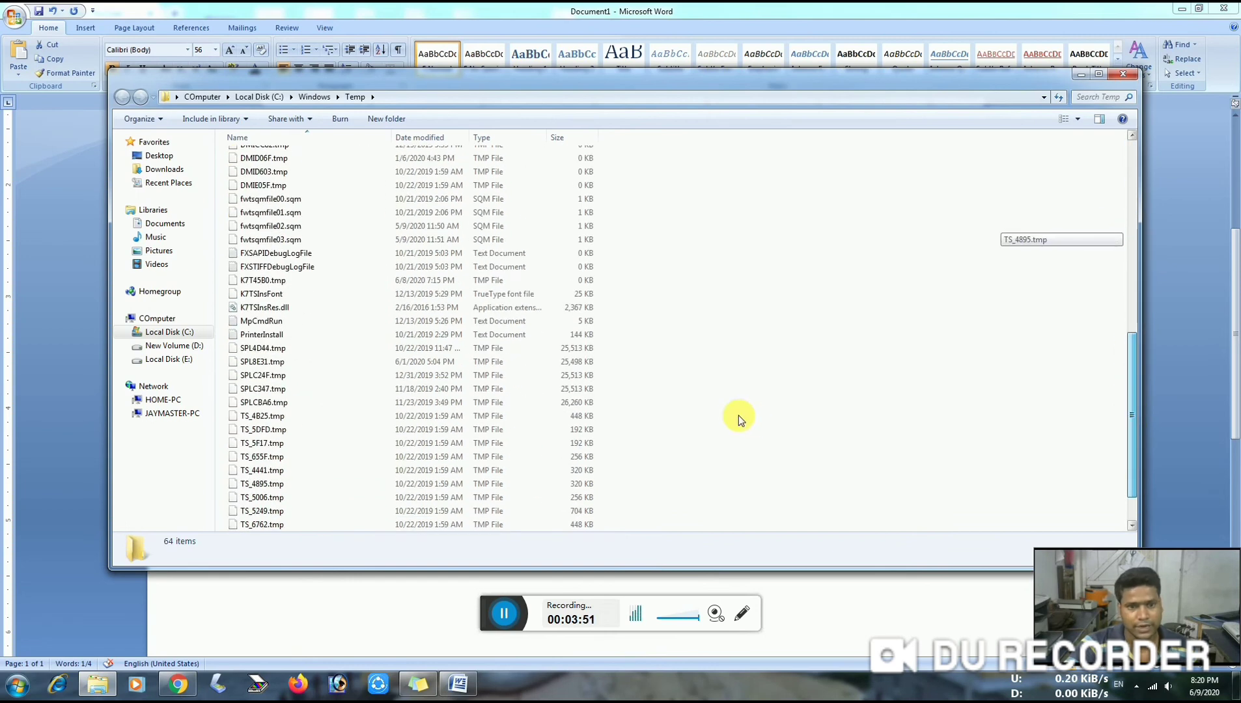
{"action": "scroll", "coordinate": [736, 412], "scroll_direction": "up", "scroll_amount": 4}
{"action": "scroll", "coordinate": [730, 394], "scroll_direction": "up", "scroll_amount": 7}
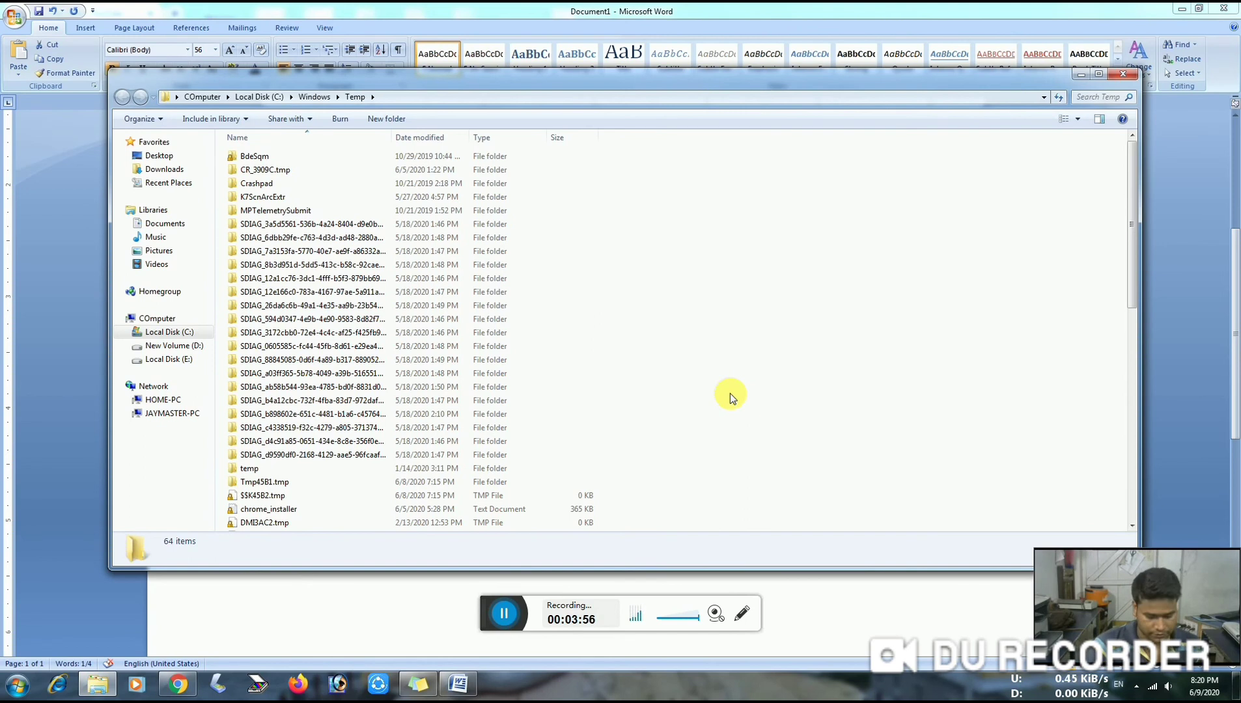
{"action": "left_click_drag", "start_coordinate": [612, 144], "coordinate": [290, 588]}
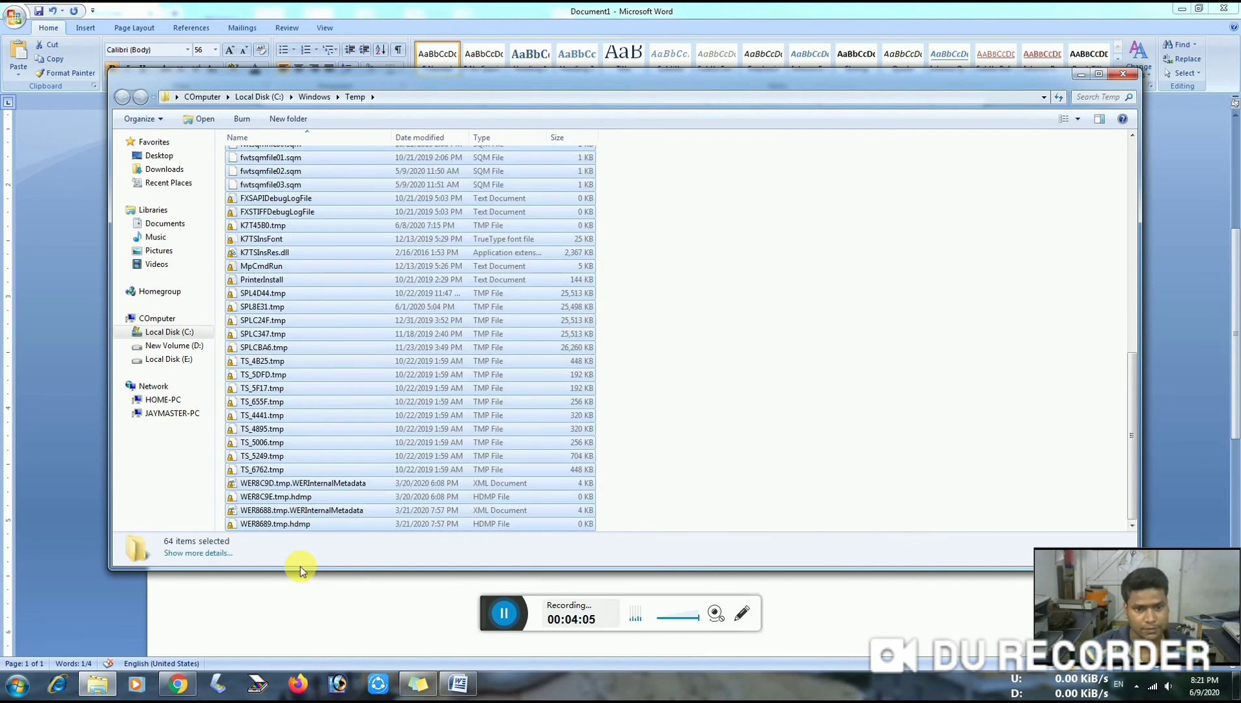
{"action": "key", "text": "Delete"}
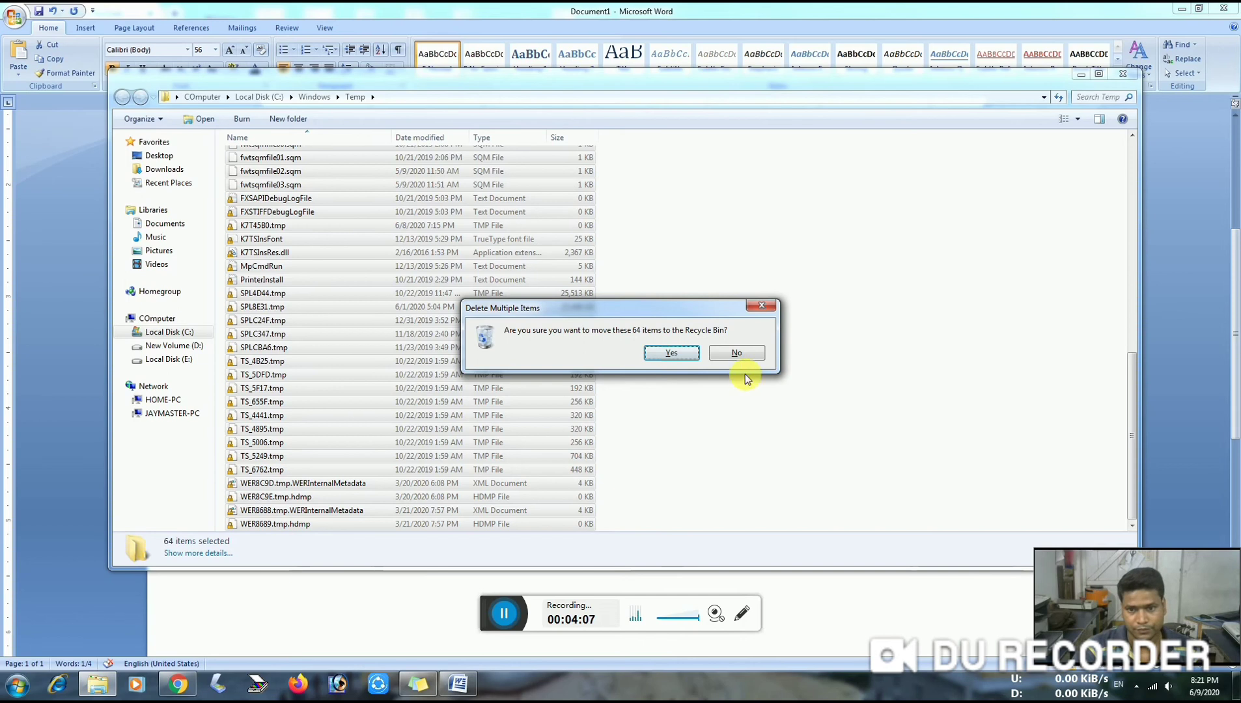
{"action": "left_click", "coordinate": [761, 306]}
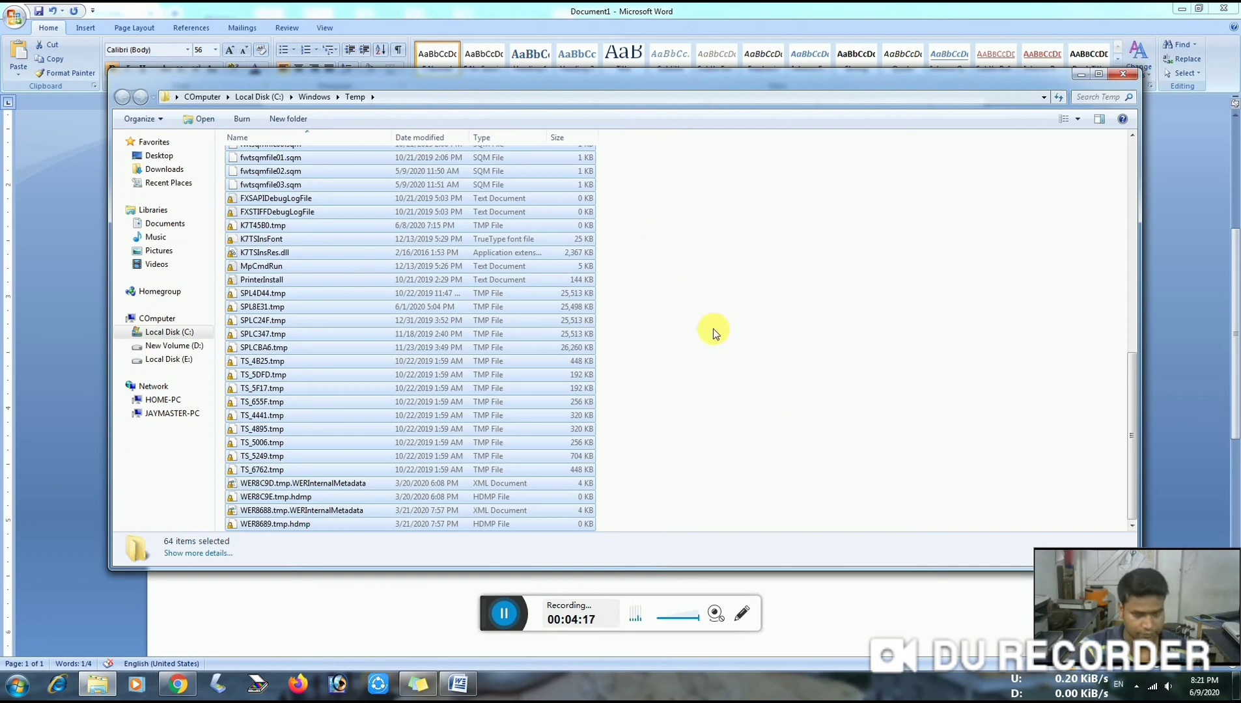
{"action": "left_click", "coordinate": [664, 335]}
{"action": "scroll", "coordinate": [633, 222], "scroll_direction": "up", "scroll_amount": 12}
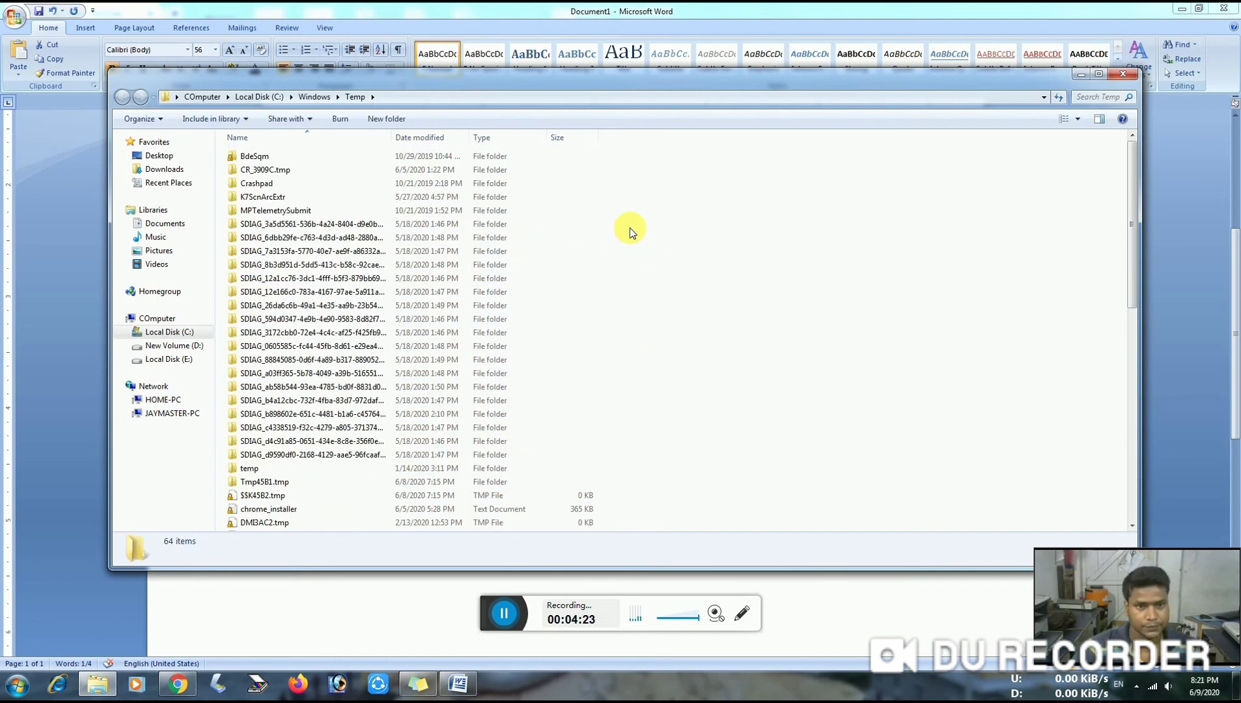
Step: Permanently delete everything in the Temp folder except BdeSqm, granting administrator permission for all items, and close the folder
{"action": "left_click_drag", "start_coordinate": [627, 165], "coordinate": [185, 631]}
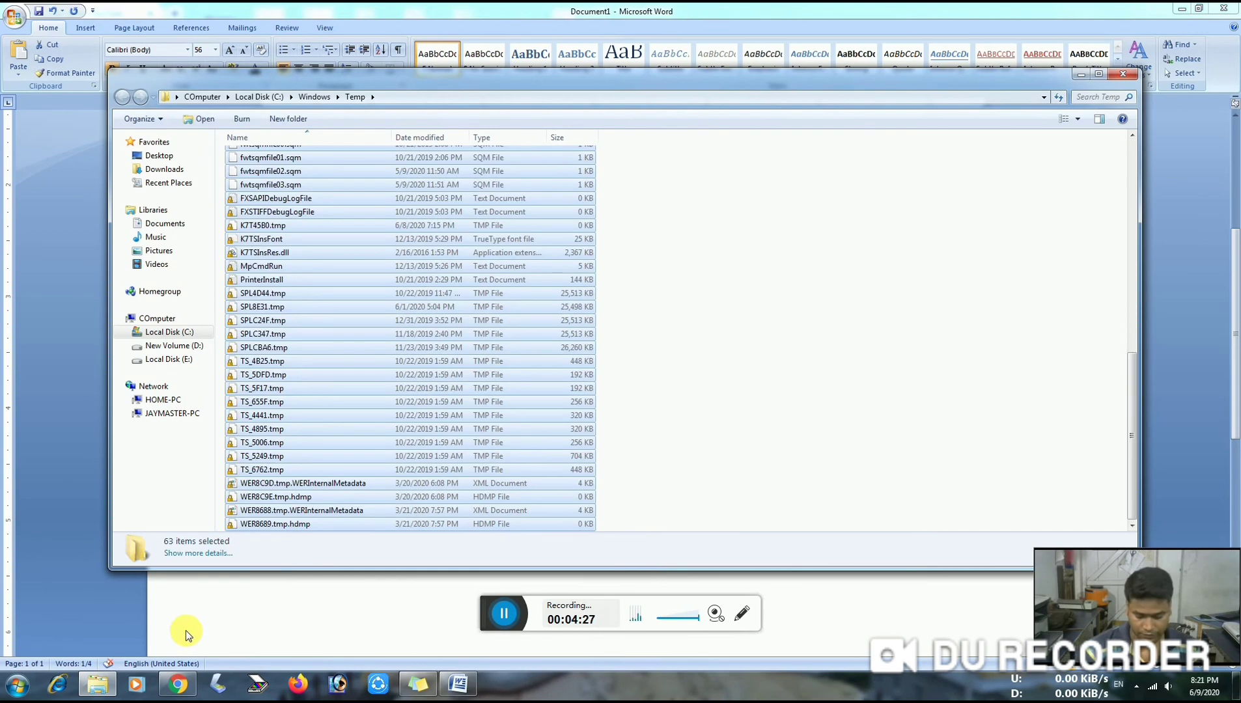
{"action": "key", "text": "shift+Delete"}
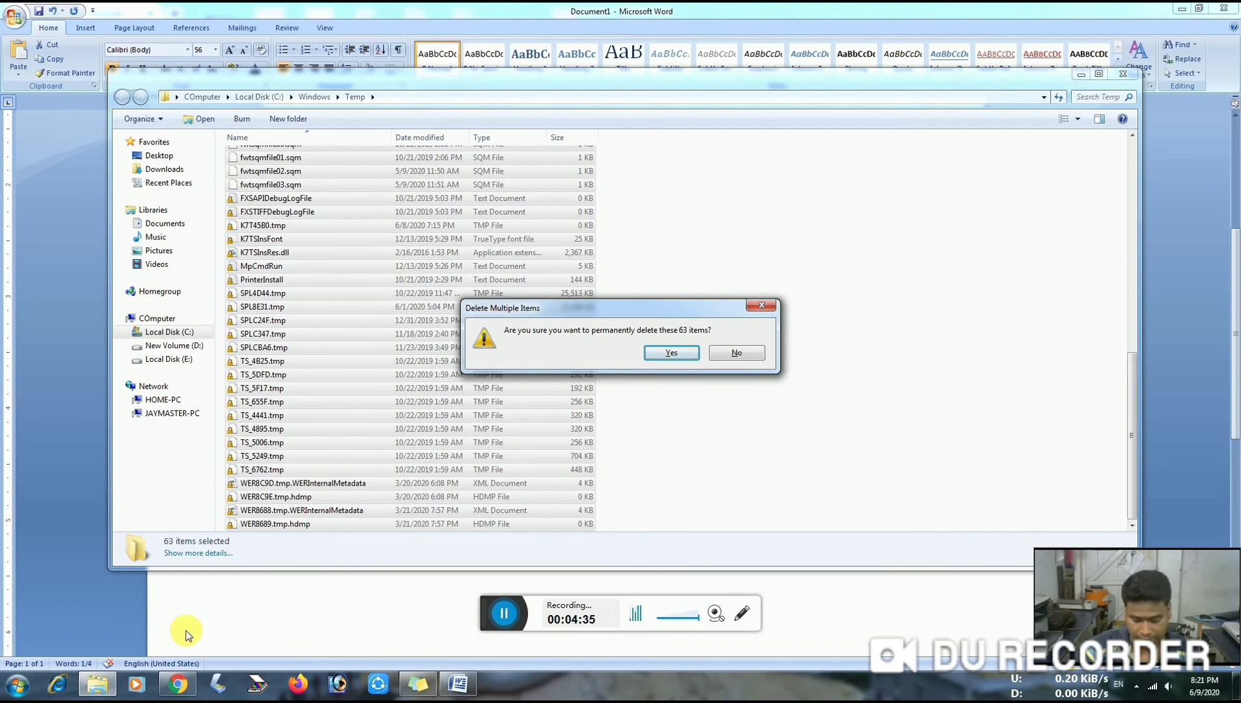
{"action": "key", "text": "Return"}
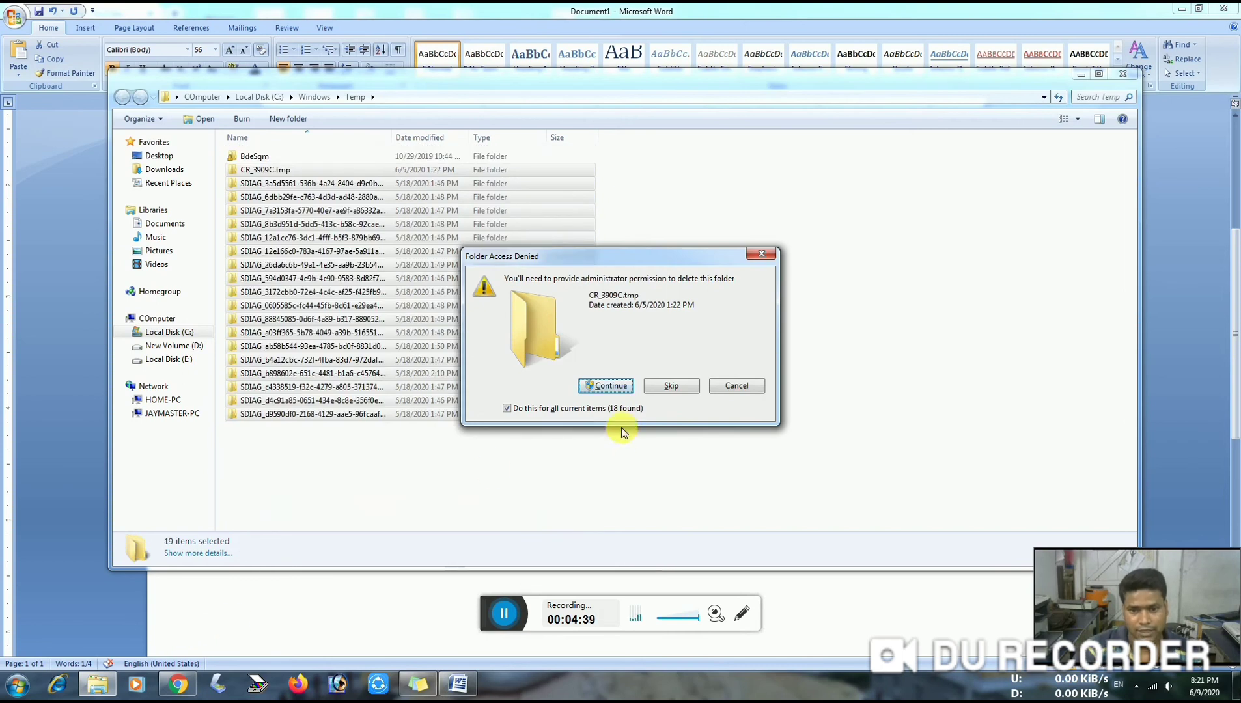
{"action": "left_click", "coordinate": [607, 385]}
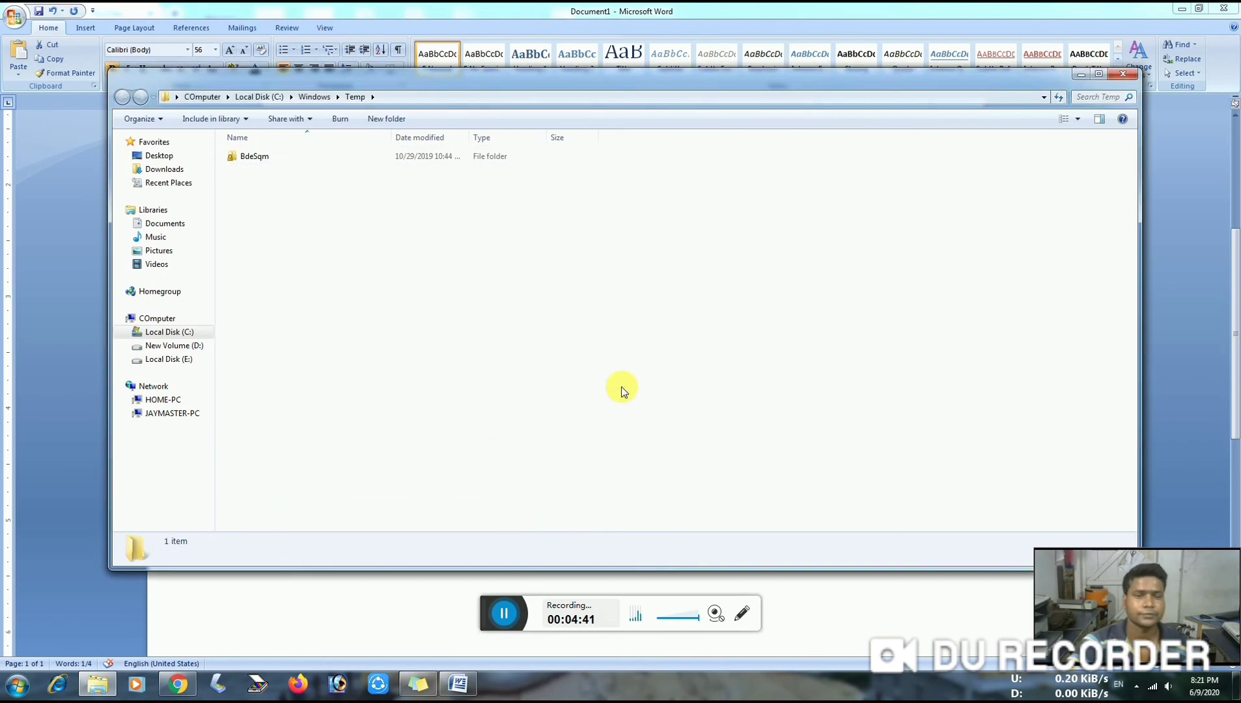
{"action": "left_click", "coordinate": [1123, 74]}
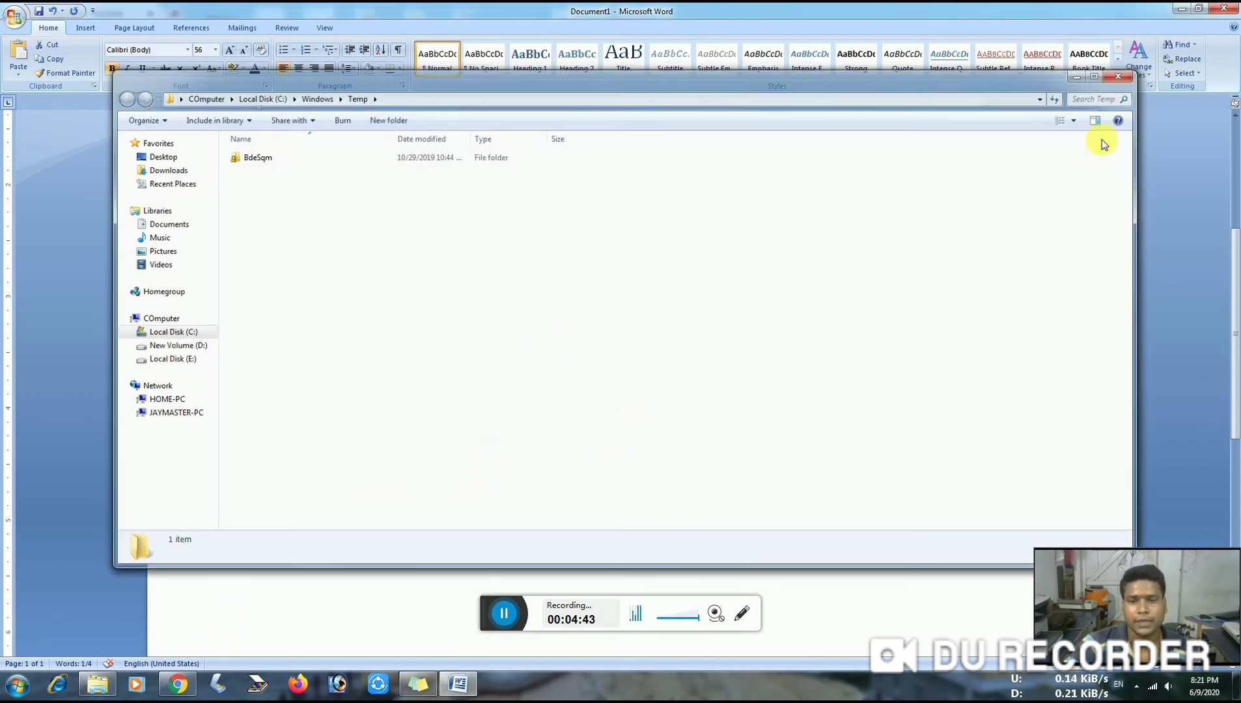
Step: Return to the document's command list and open the Recent folder by running "recent"
{"action": "left_click", "coordinate": [796, 357]}
{"action": "scroll", "coordinate": [674, 345], "scroll_direction": "up", "scroll_amount": 3}
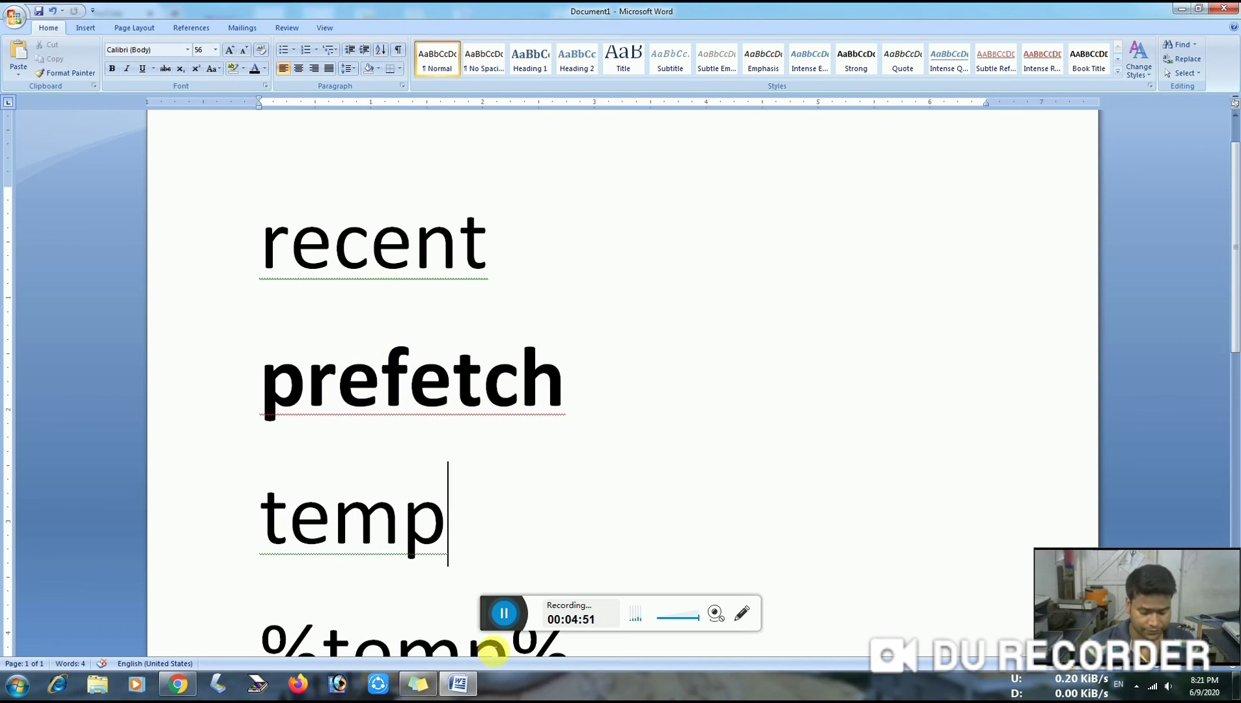
{"action": "key", "text": "super+r"}
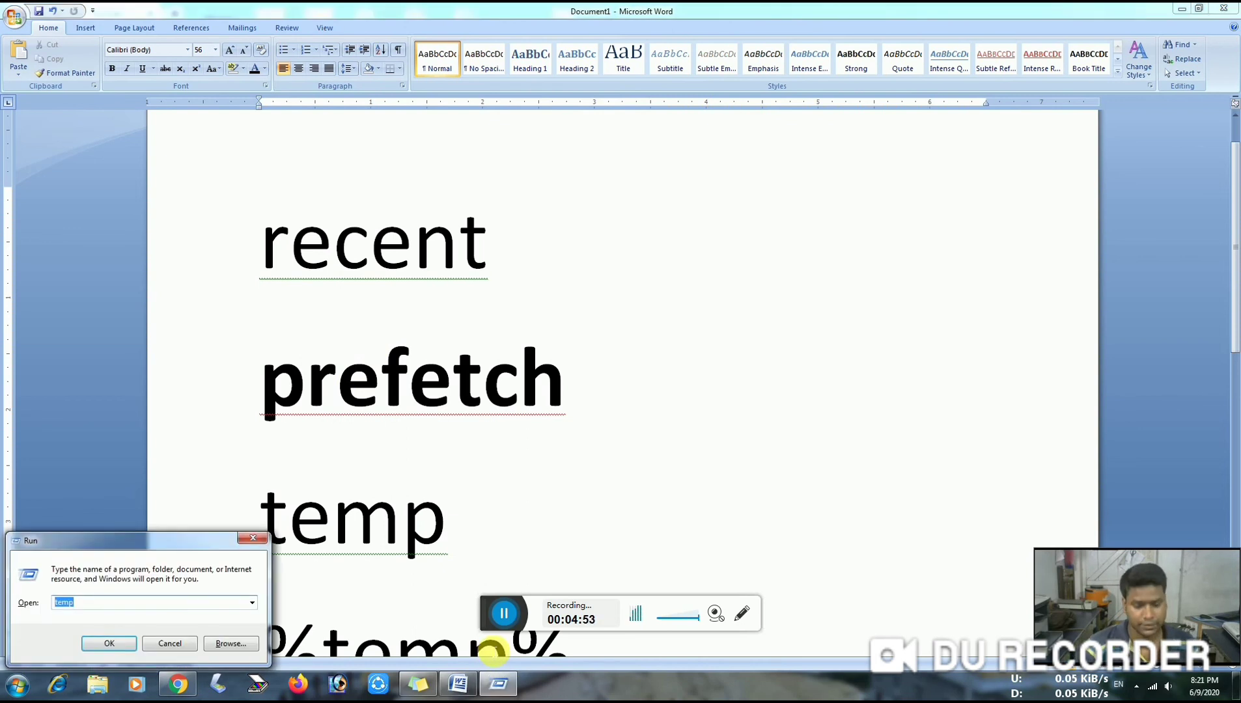
{"action": "type", "text": "recent"}
{"action": "key", "text": "Return"}
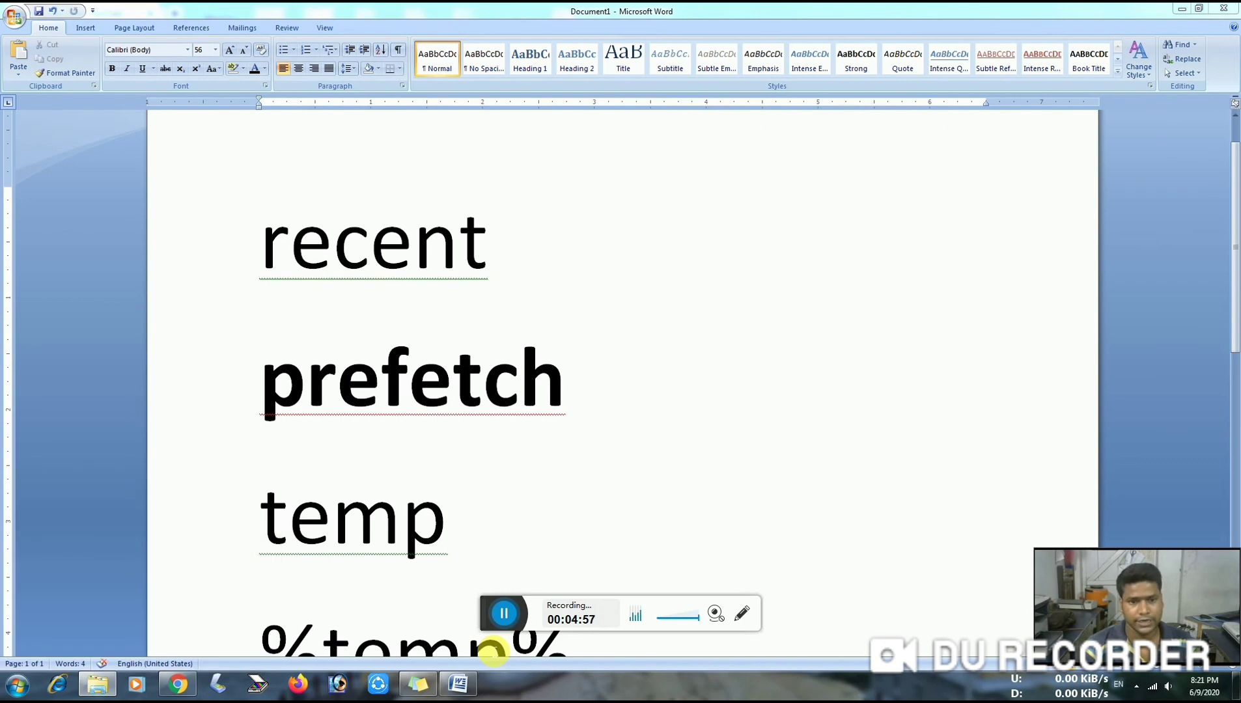
Step: Select all the shortcuts in the Recent folder, delete them, and close the folder
{"action": "scroll", "coordinate": [695, 263], "scroll_direction": "down", "scroll_amount": 20}
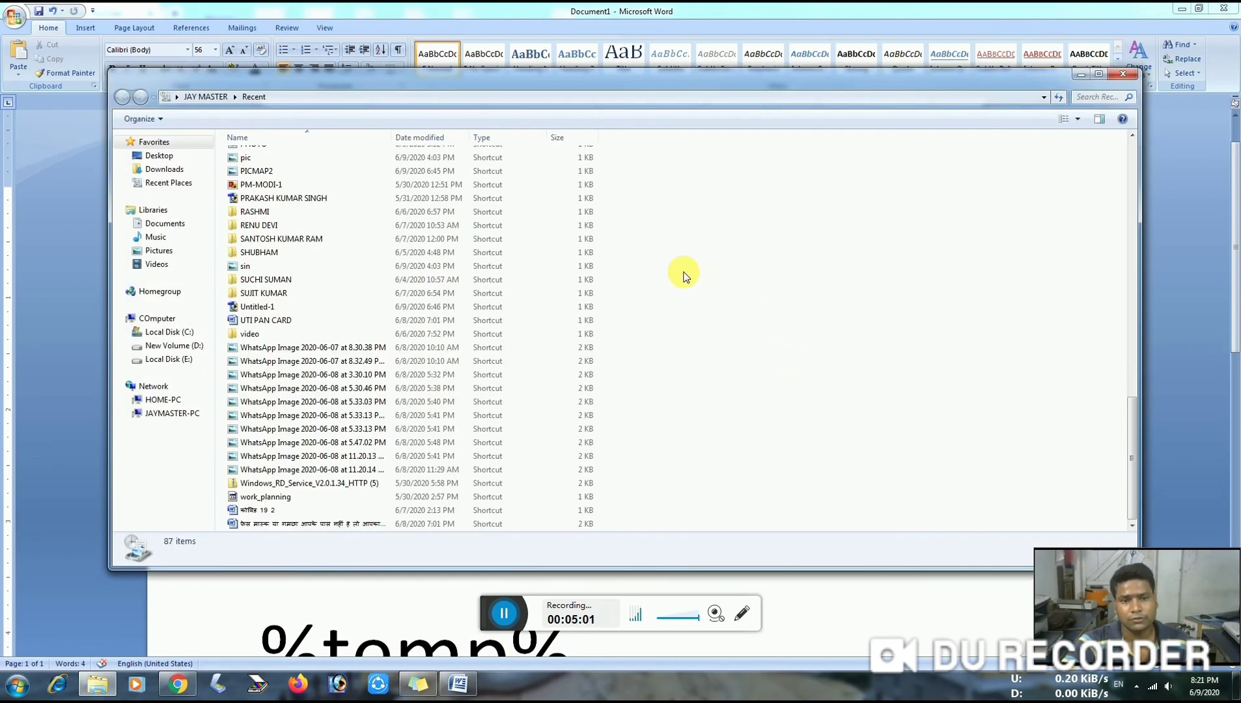
{"action": "scroll", "coordinate": [684, 276], "scroll_direction": "up", "scroll_amount": 20}
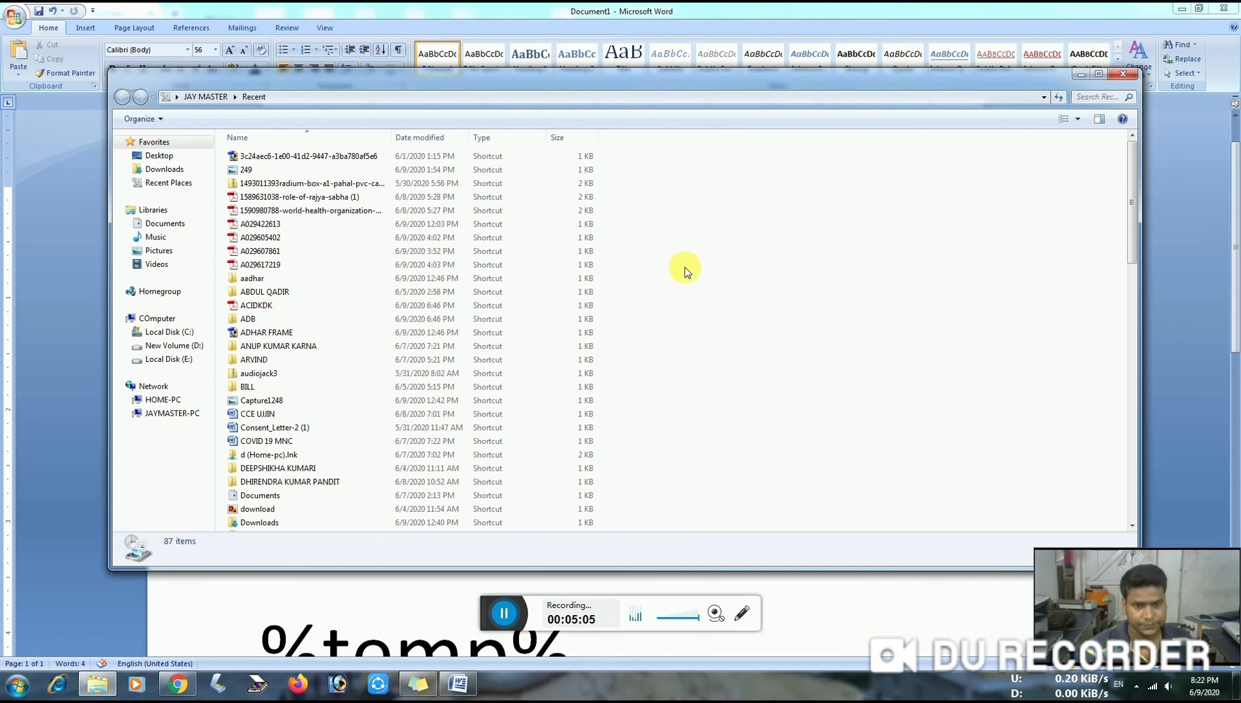
{"action": "left_click_drag", "start_coordinate": [643, 158], "coordinate": [172, 661]}
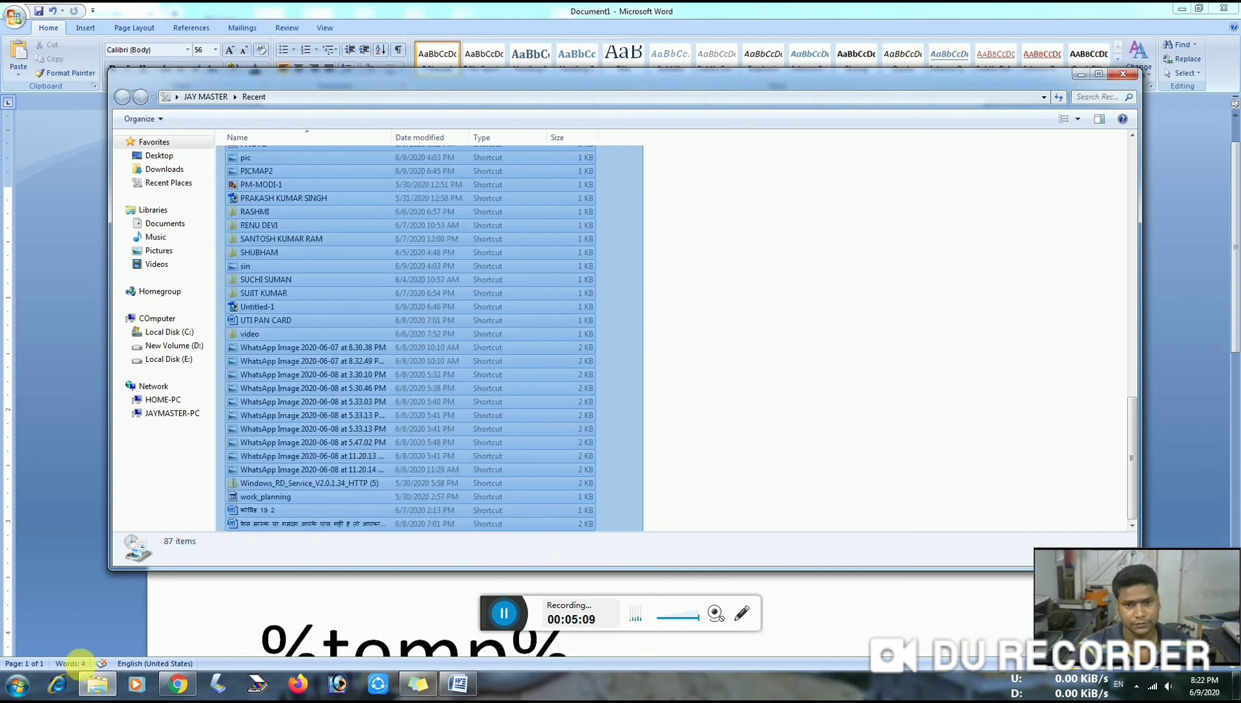
{"action": "scroll", "coordinate": [776, 391], "scroll_direction": "up", "scroll_amount": 20}
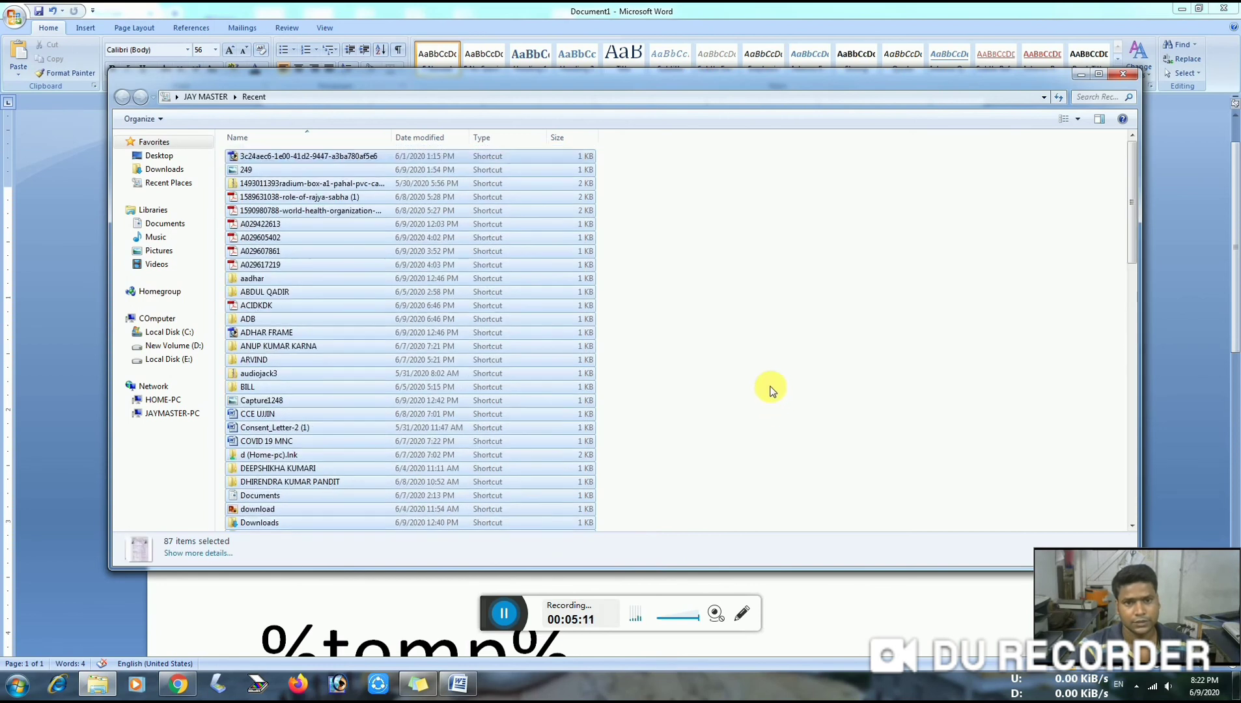
{"action": "scroll", "coordinate": [773, 391], "scroll_direction": "down", "scroll_amount": 20}
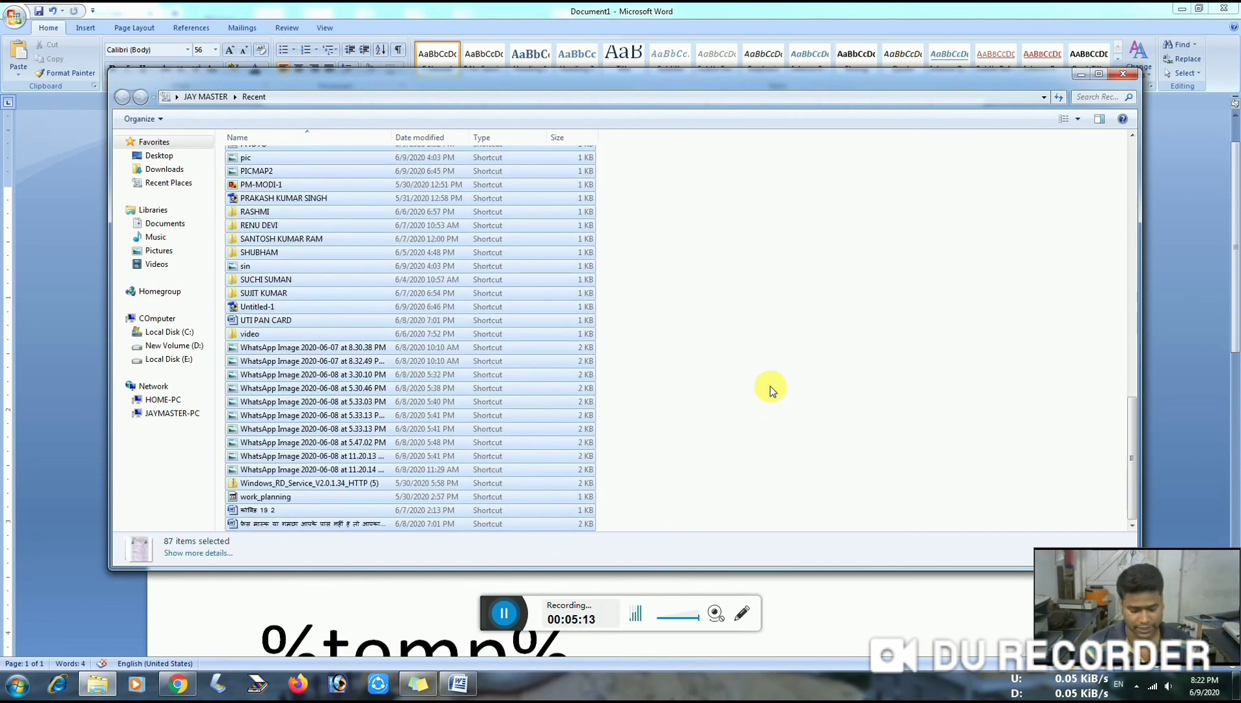
{"action": "key", "text": "Delete"}
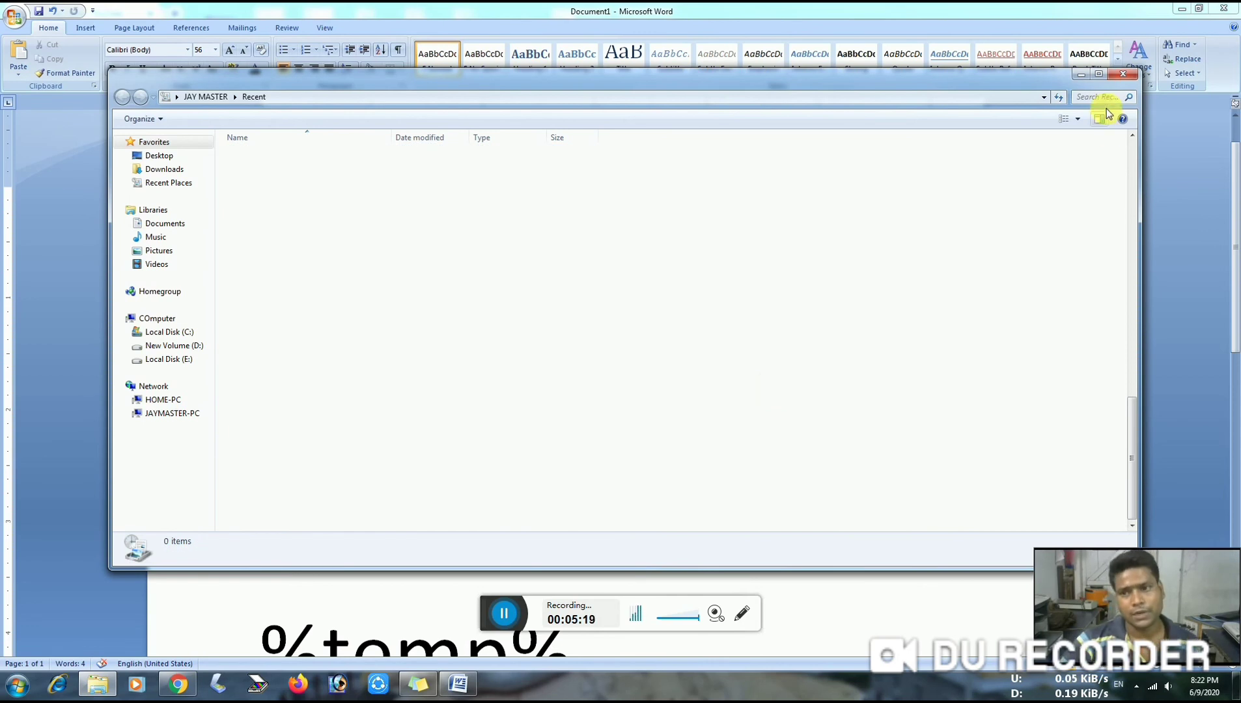
{"action": "left_click", "coordinate": [1123, 75]}
Step: Close the Word document without saving it and minimize the browser to show the desktop
{"action": "left_click", "coordinate": [1224, 8]}
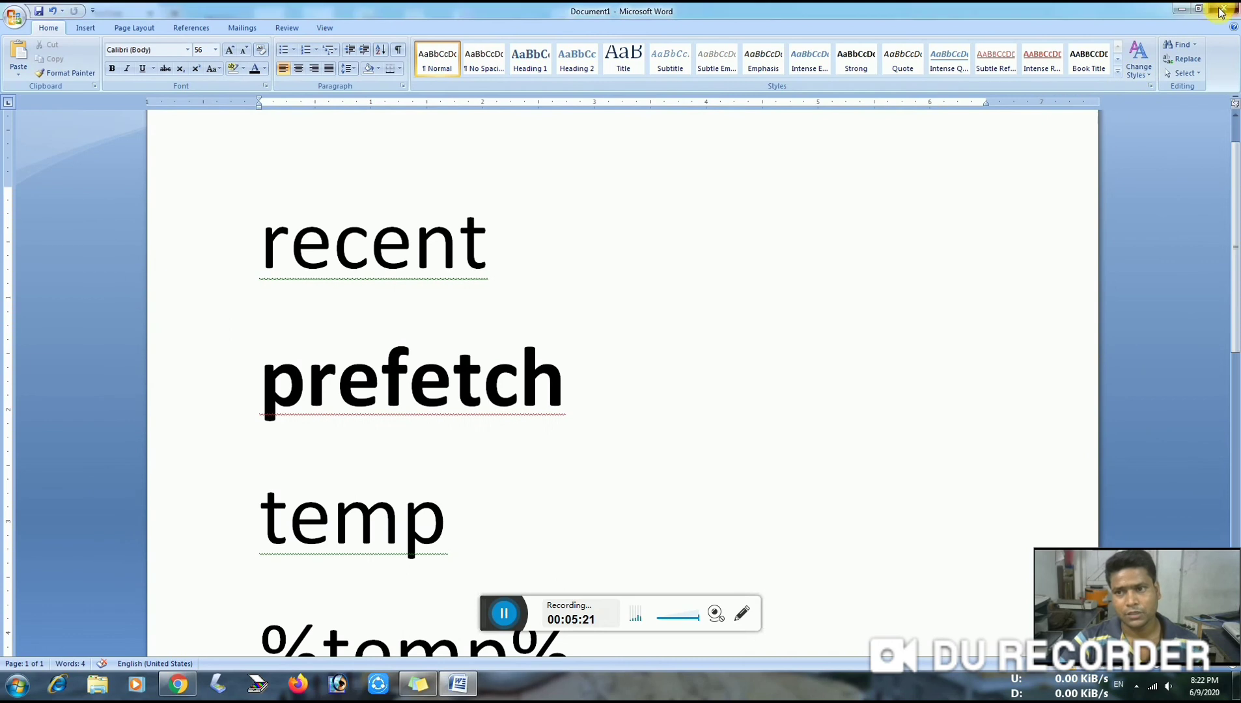
{"action": "left_click", "coordinate": [631, 376]}
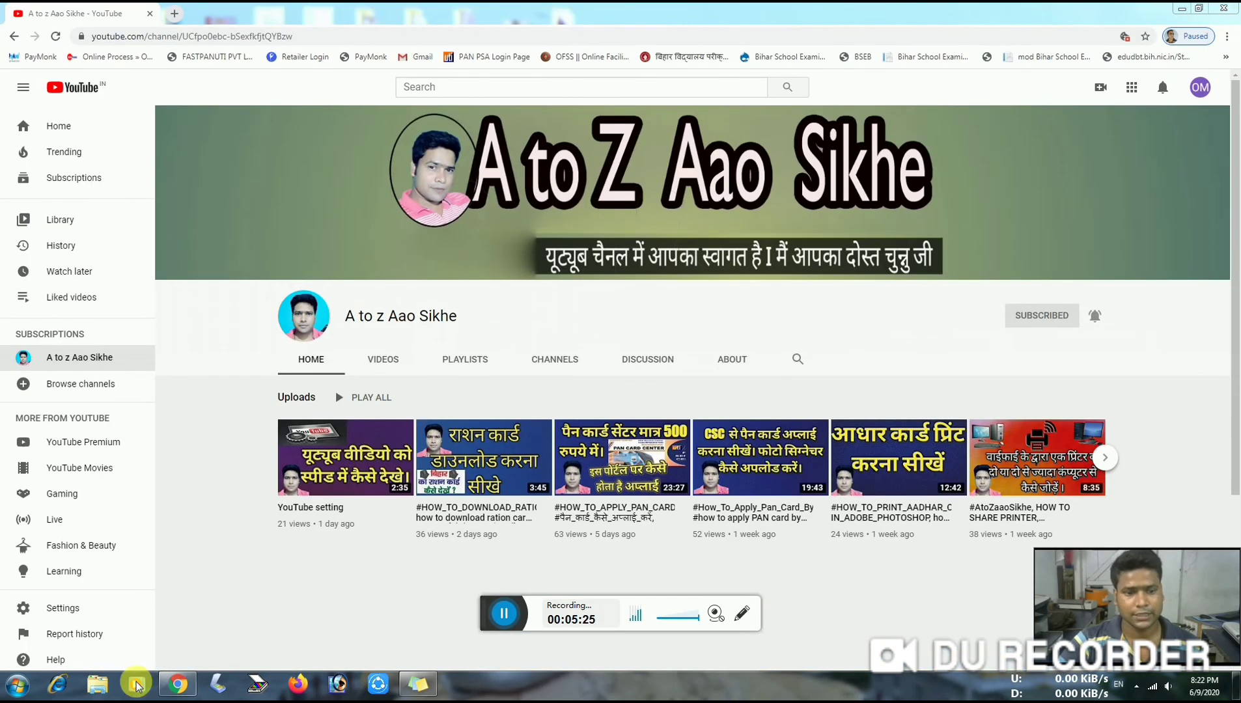
{"action": "left_click", "coordinate": [1182, 8]}
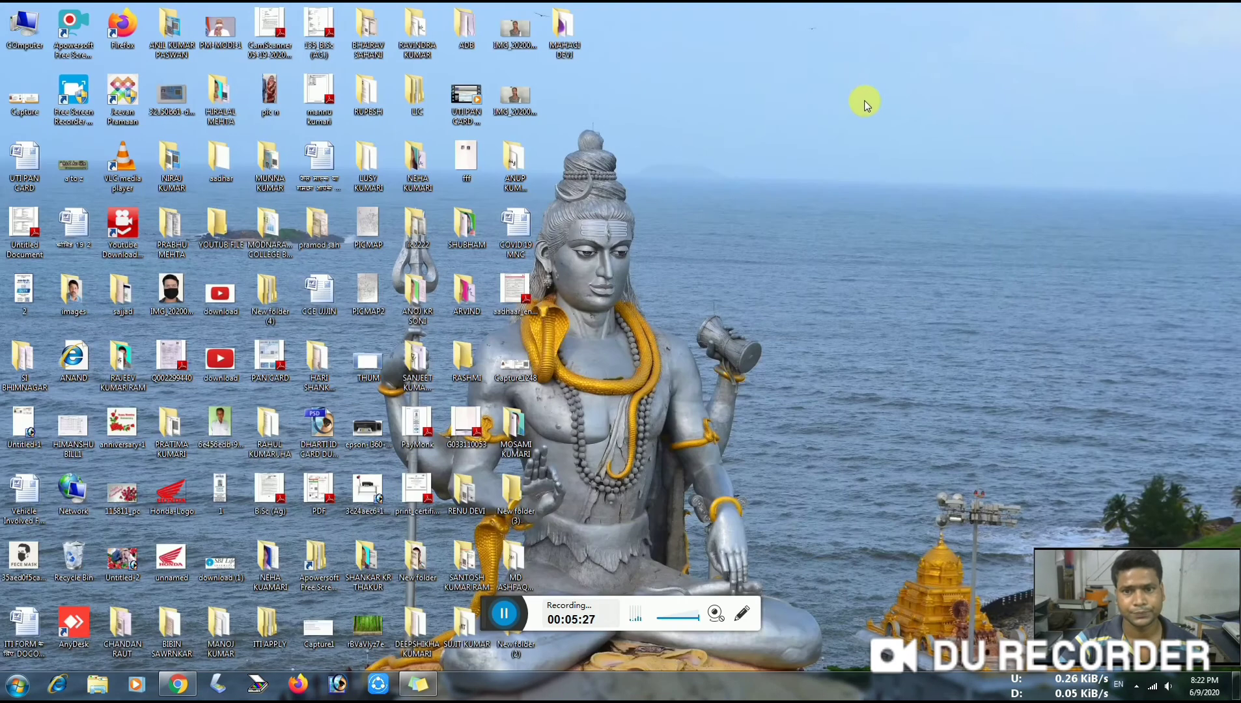
Step: Open Computer and display the properties of Local Disk (C:)
{"action": "double_click", "coordinate": [24, 29]}
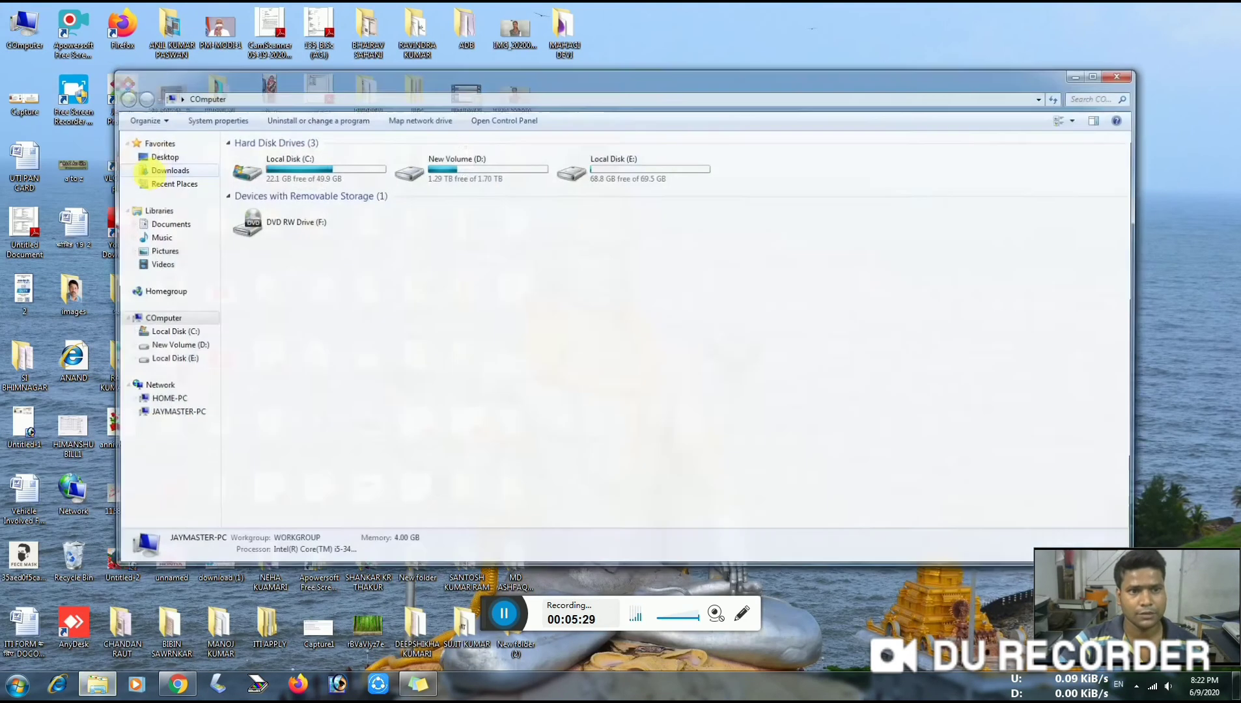
{"action": "double_click", "coordinate": [311, 175]}
{"action": "left_click", "coordinate": [122, 97]}
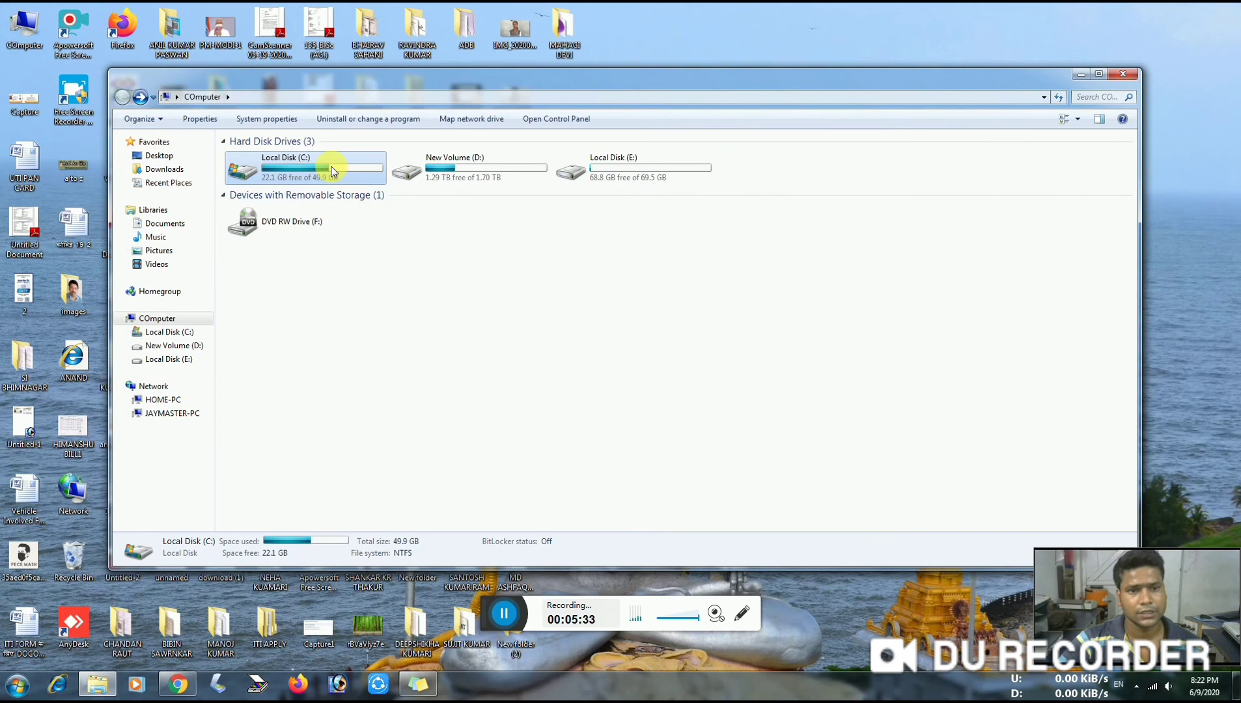
{"action": "right_click", "coordinate": [331, 171]}
{"action": "left_click", "coordinate": [385, 355]}
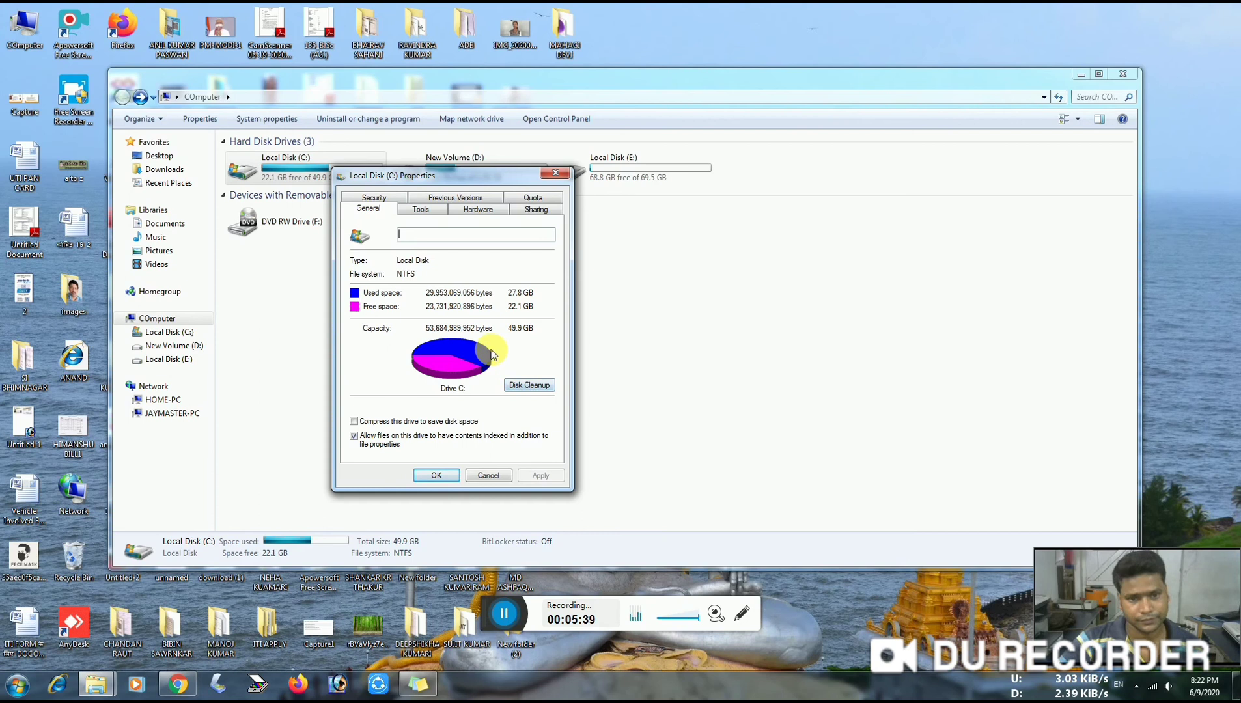
Step: Look through the Security, Tools and Sharing pages of the drive's properties and return to the General page
{"action": "left_click", "coordinate": [393, 199]}
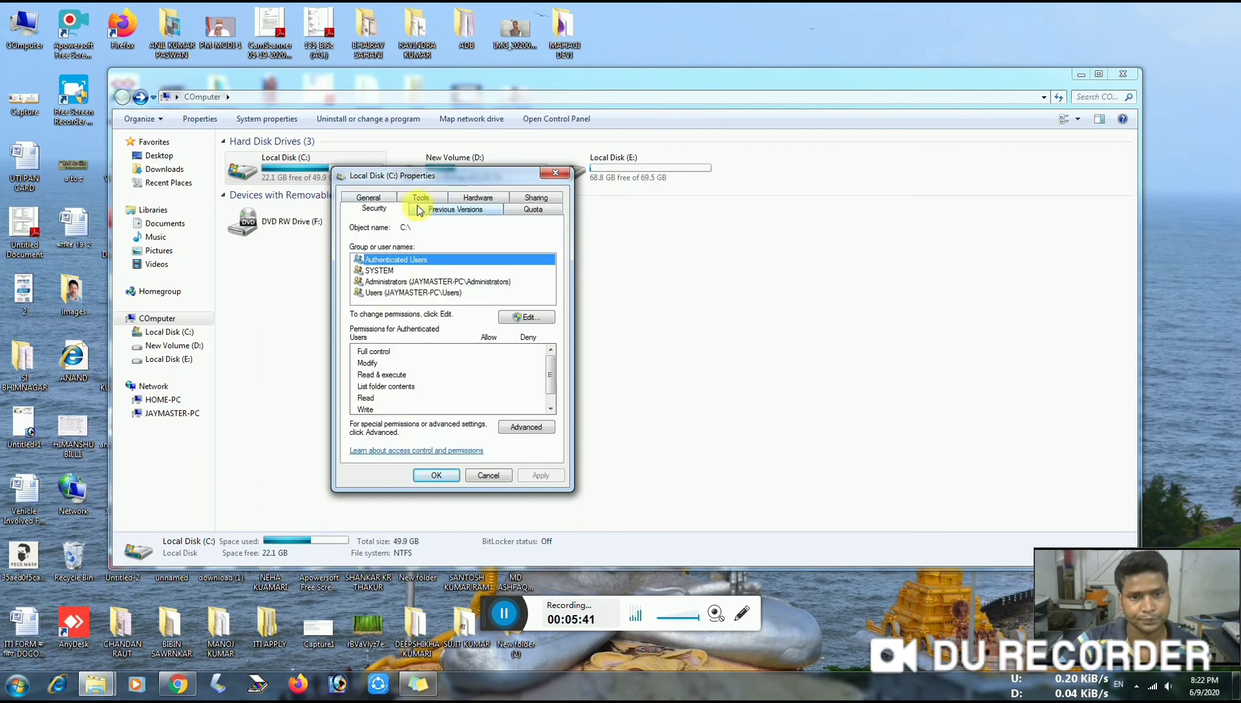
{"action": "left_click", "coordinate": [420, 209]}
{"action": "left_click", "coordinate": [420, 198]}
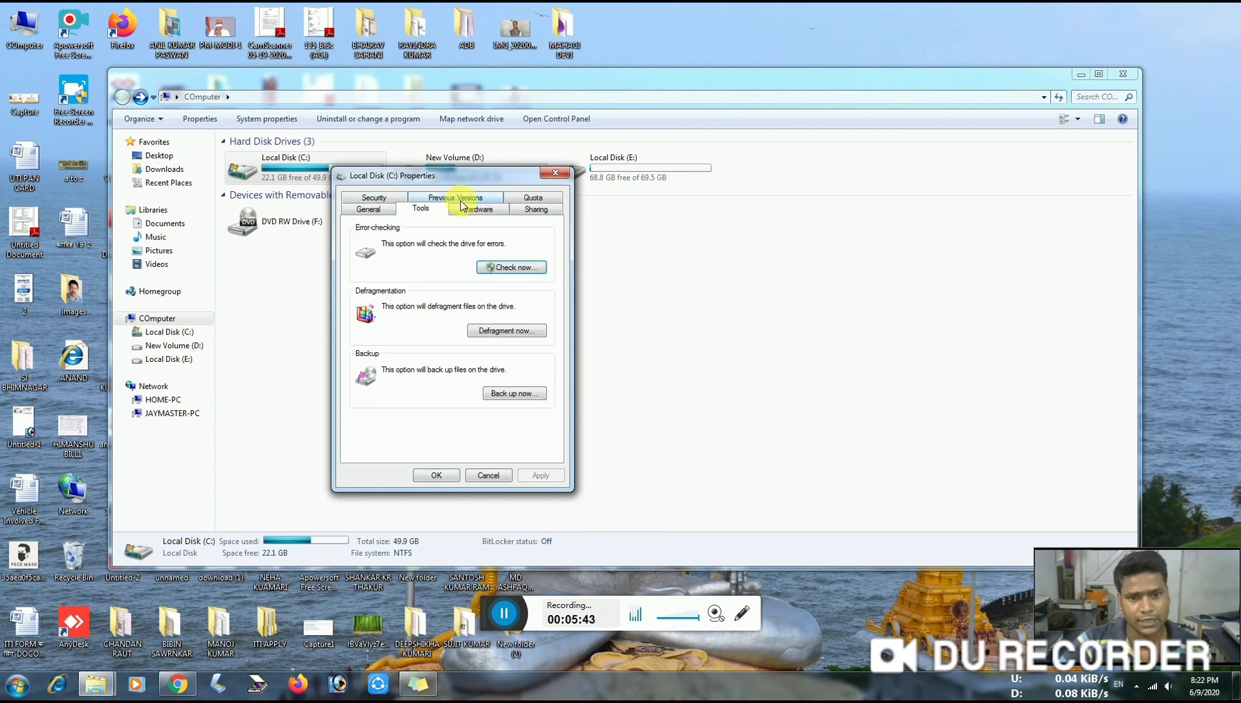
{"action": "left_click", "coordinate": [463, 199]}
{"action": "left_click", "coordinate": [540, 199]}
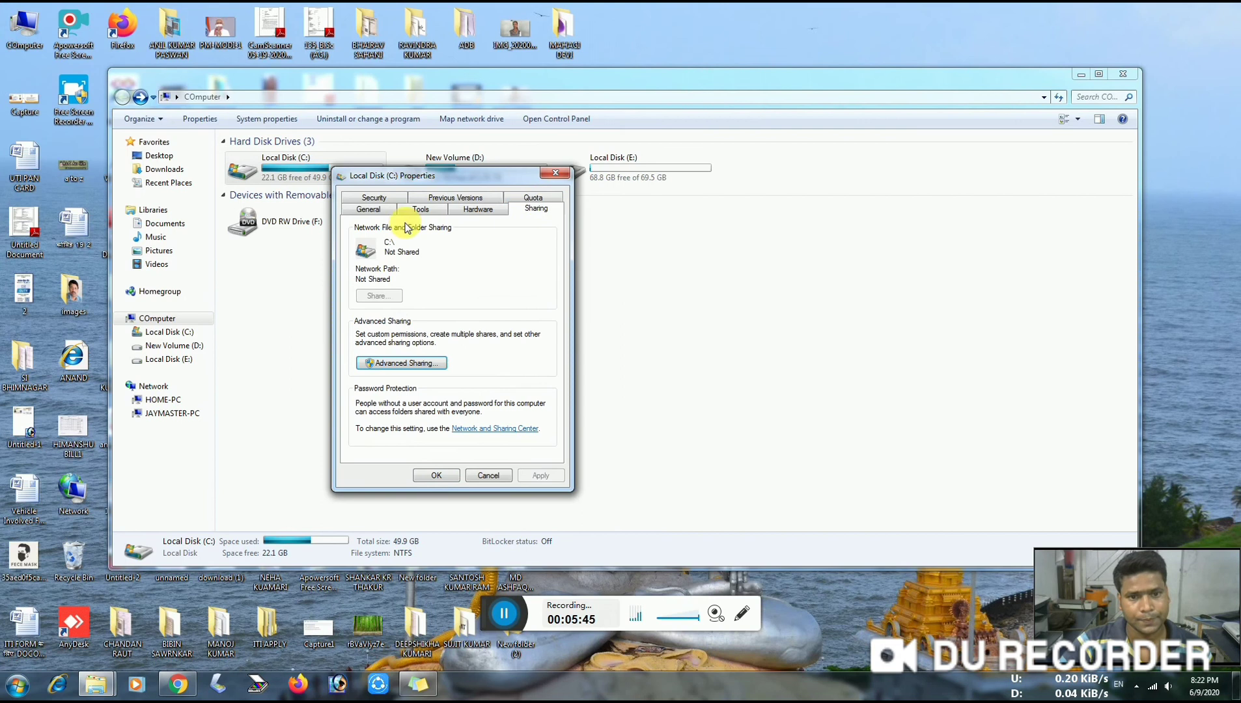
{"action": "left_click", "coordinate": [369, 200]}
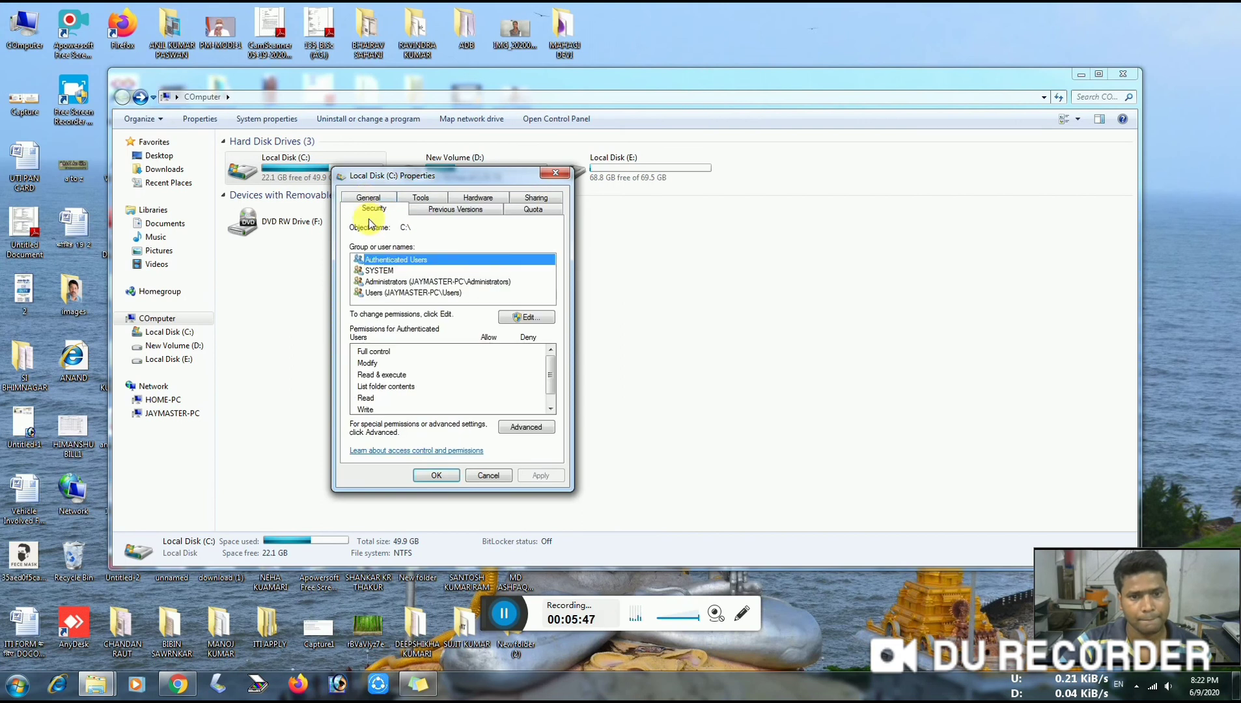
{"action": "left_click", "coordinate": [369, 198]}
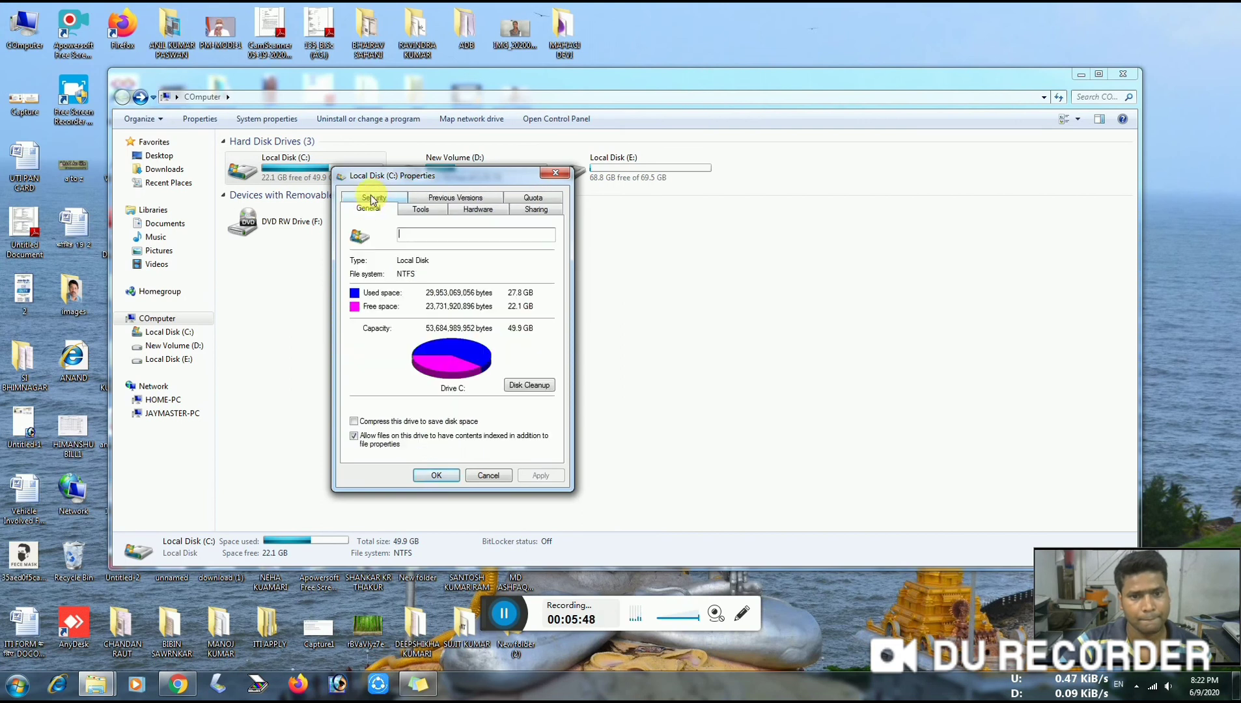
Step: Start Disk Cleanup for drive C: and place its window clear of the drive's properties
{"action": "left_click", "coordinate": [530, 393]}
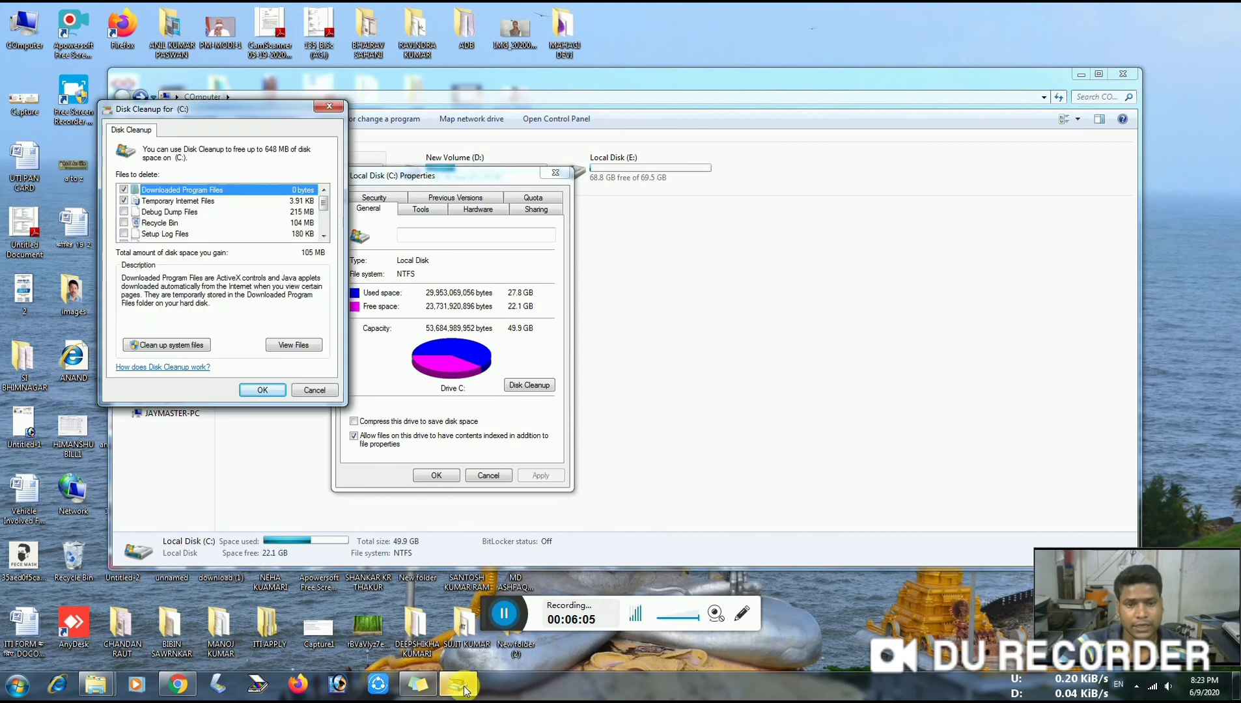
{"action": "left_click_drag", "start_coordinate": [244, 122], "coordinate": [825, 138]}
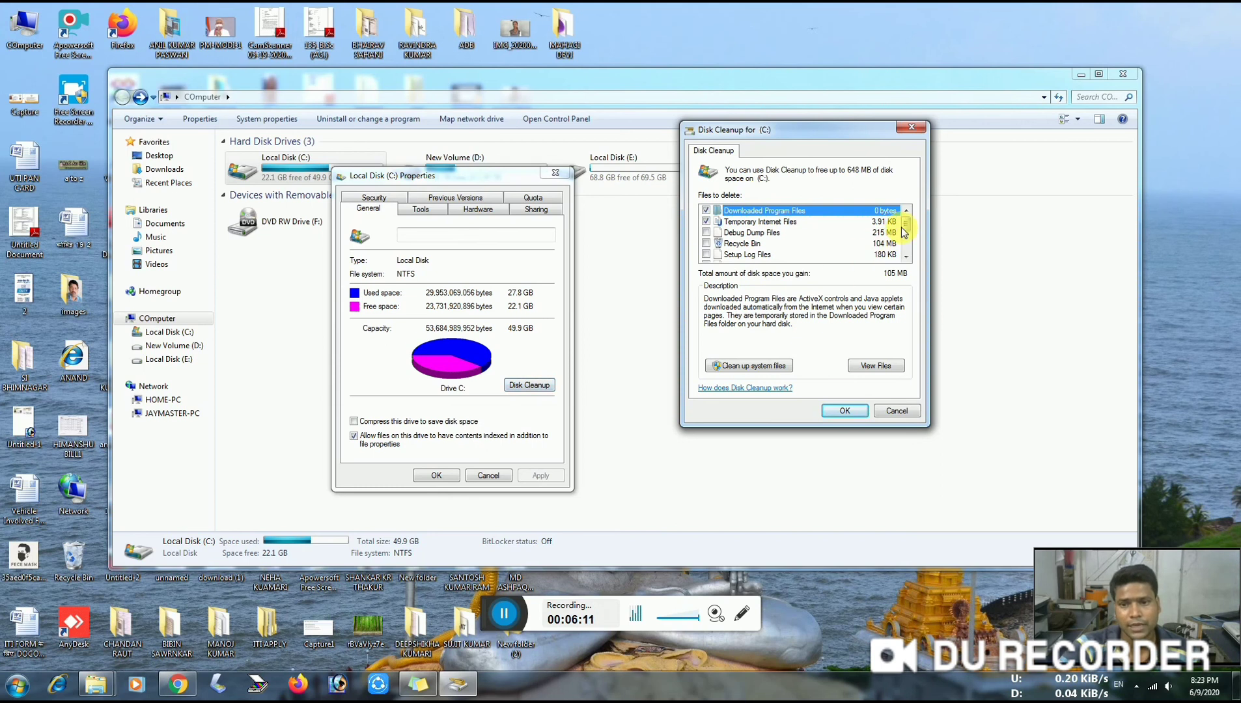
{"action": "left_click_drag", "start_coordinate": [907, 234], "coordinate": [907, 251]}
{"action": "scroll", "coordinate": [907, 258], "scroll_direction": "up", "scroll_amount": 2}
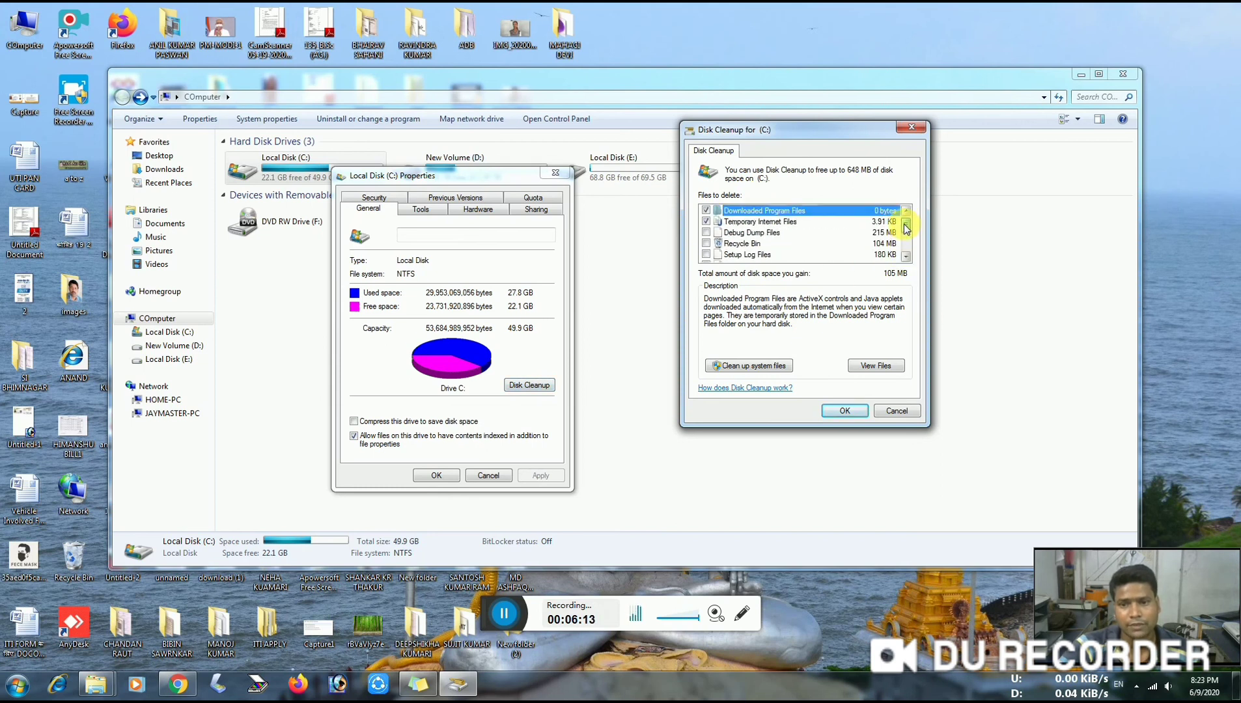
Step: Mark Debug Dump Files, Recycle Bin, Setup Log Files and all remaining listed categories for deletion
{"action": "left_click", "coordinate": [706, 233]}
{"action": "left_click", "coordinate": [706, 243]}
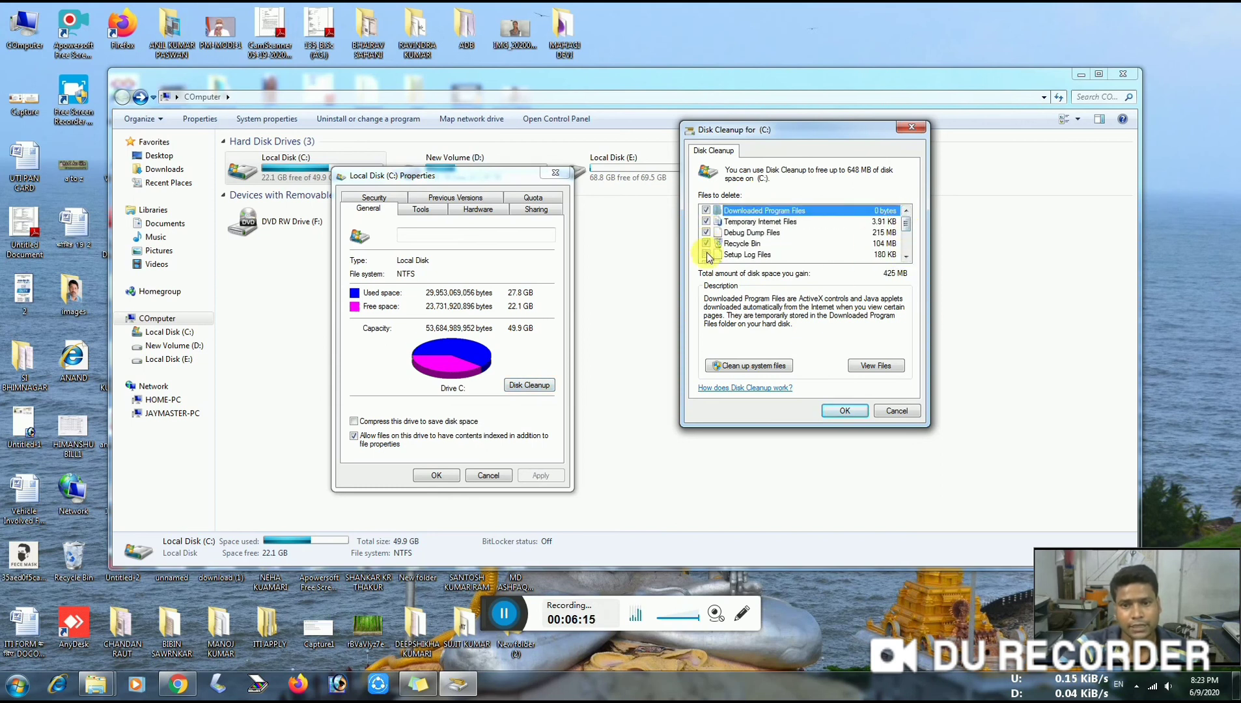
{"action": "scroll", "coordinate": [710, 260], "scroll_direction": "down", "scroll_amount": 1}
{"action": "left_click", "coordinate": [706, 244]}
{"action": "left_click", "coordinate": [706, 233]}
{"action": "scroll", "coordinate": [906, 236], "scroll_direction": "down", "scroll_amount": 1}
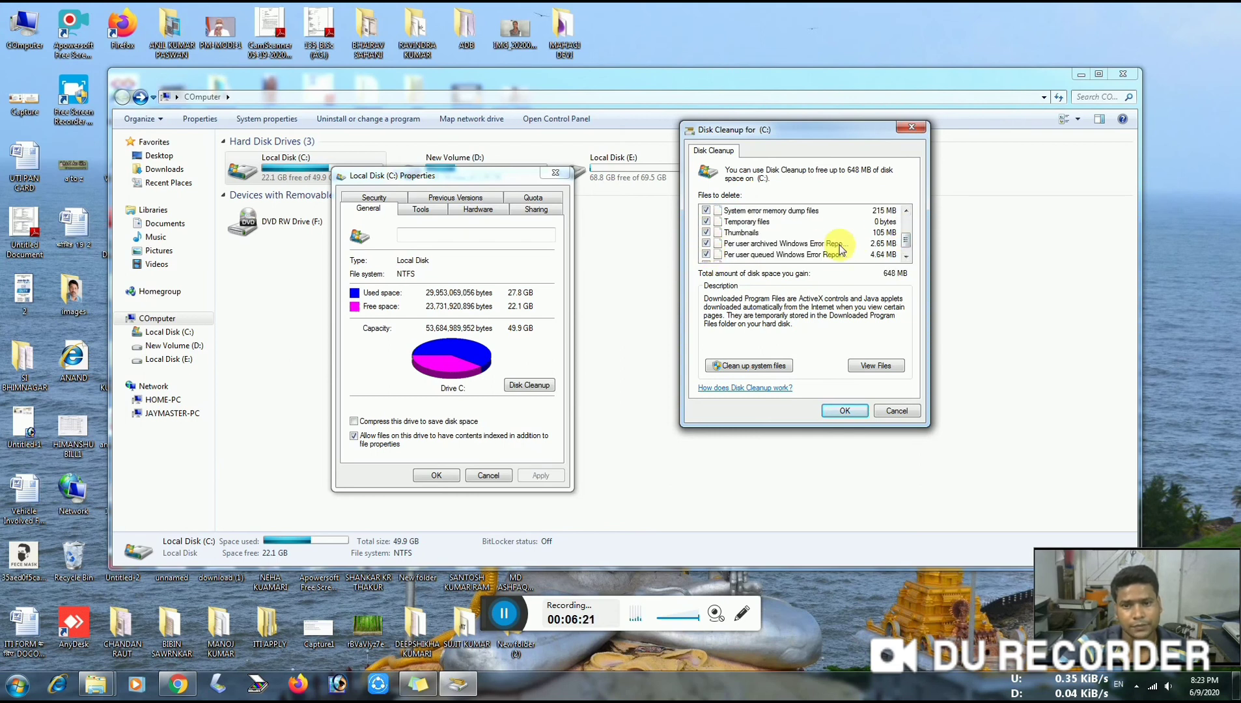
{"action": "scroll", "coordinate": [906, 244], "scroll_direction": "down", "scroll_amount": 1}
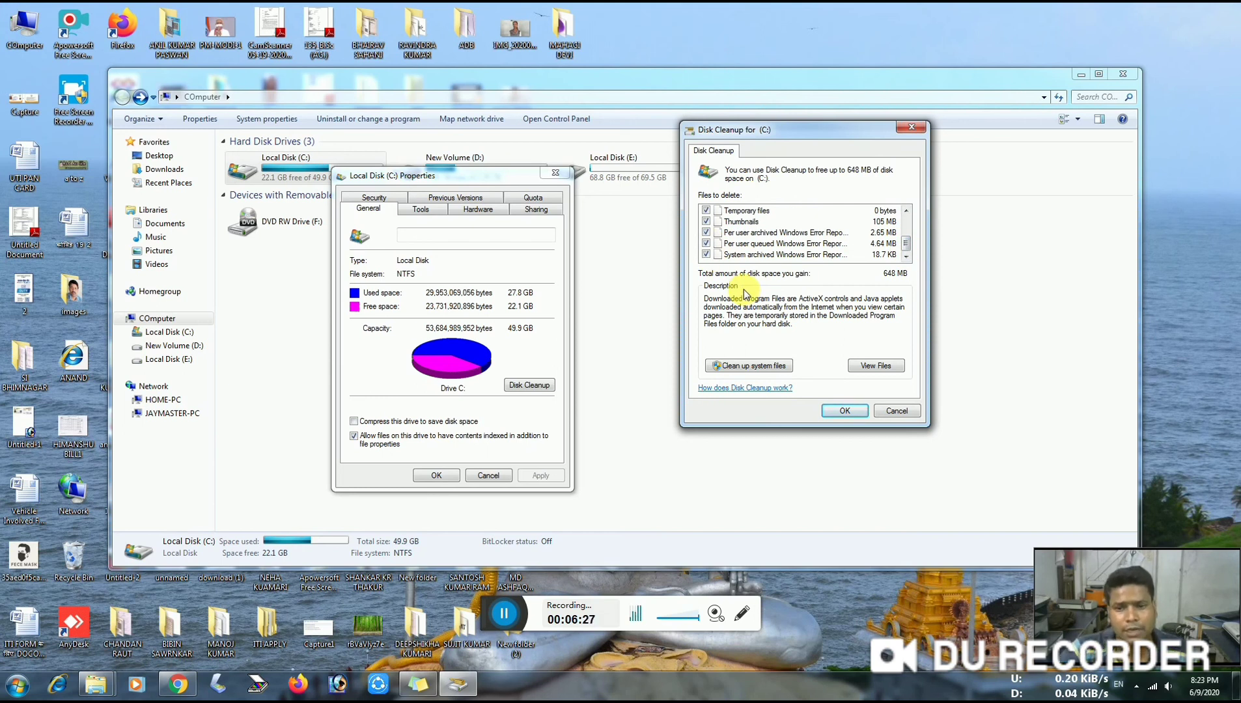
{"action": "mouse_move", "coordinate": [907, 251]}
{"action": "left_mouse_down"}
{"action": "mouse_move", "coordinate": [907, 217]}
{"action": "mouse_move", "coordinate": [915, 255]}
{"action": "mouse_move", "coordinate": [908, 228]}
{"action": "mouse_move", "coordinate": [907, 247]}
{"action": "left_mouse_up"}
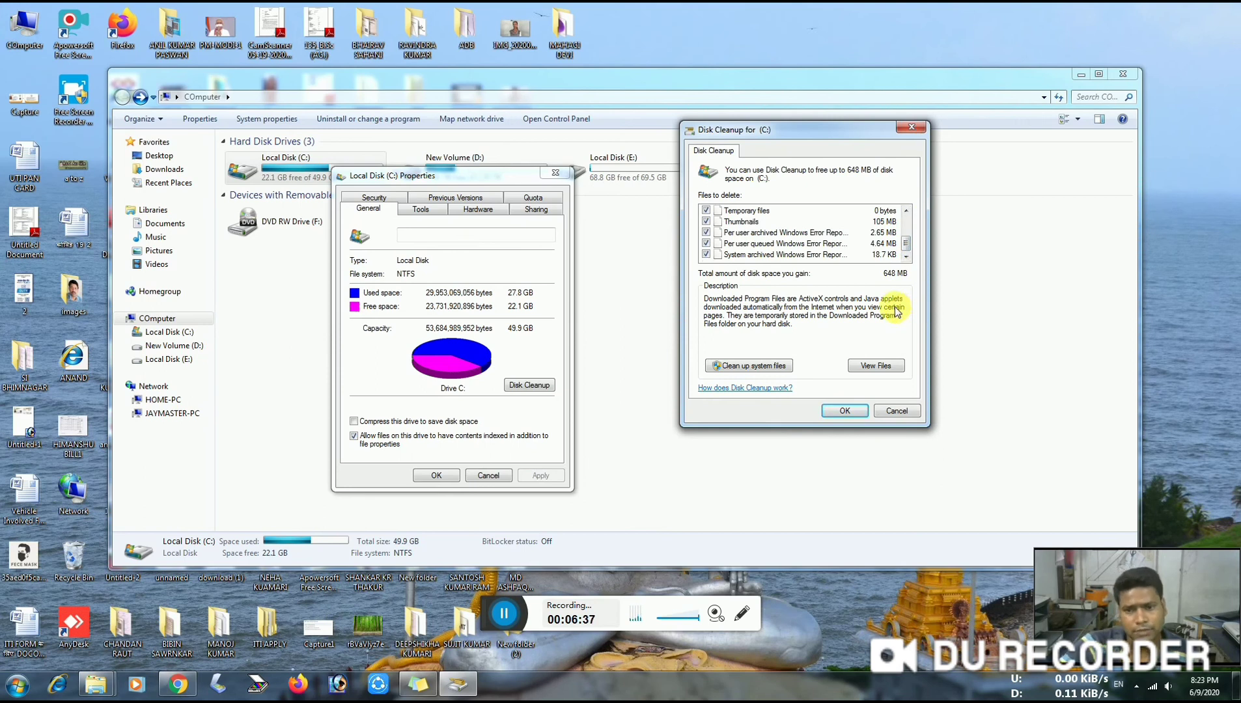
Step: Extend the cleanup to system files and place the new Disk Cleanup window beside the drive's properties
{"action": "left_click", "coordinate": [753, 367]}
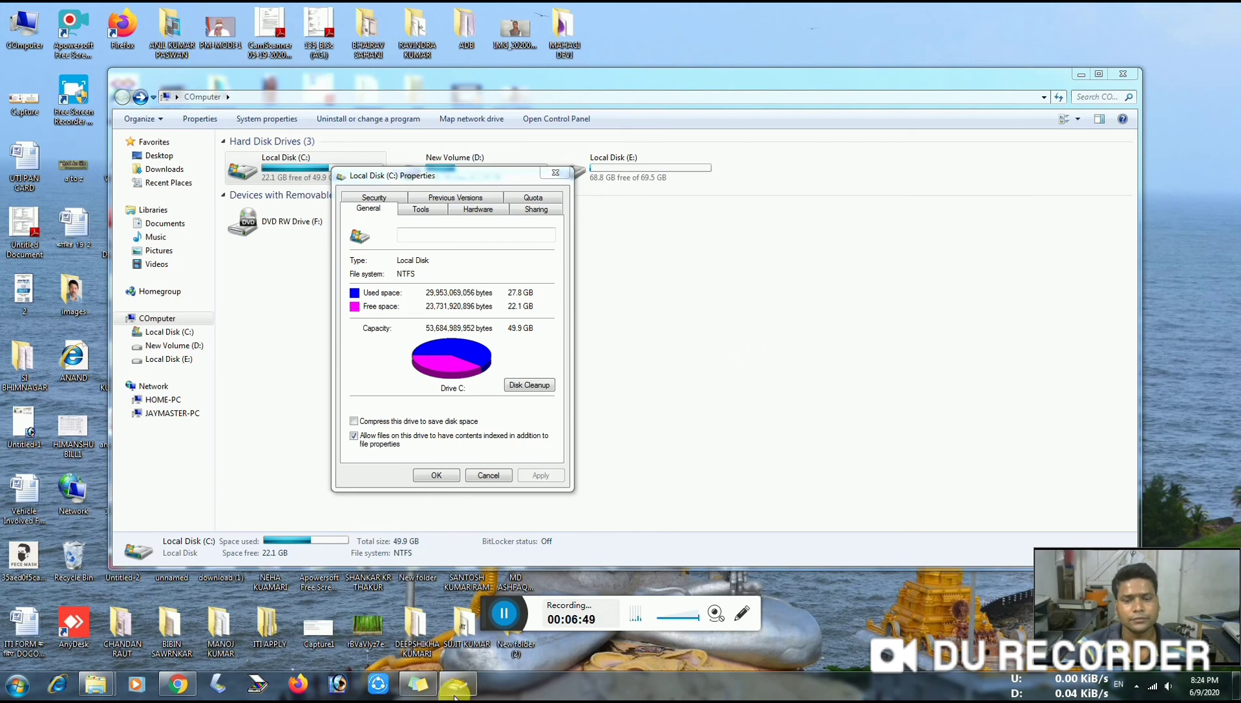
{"action": "mouse_move", "coordinate": [458, 684]}
{"action": "mouse_move", "coordinate": [504, 648]}
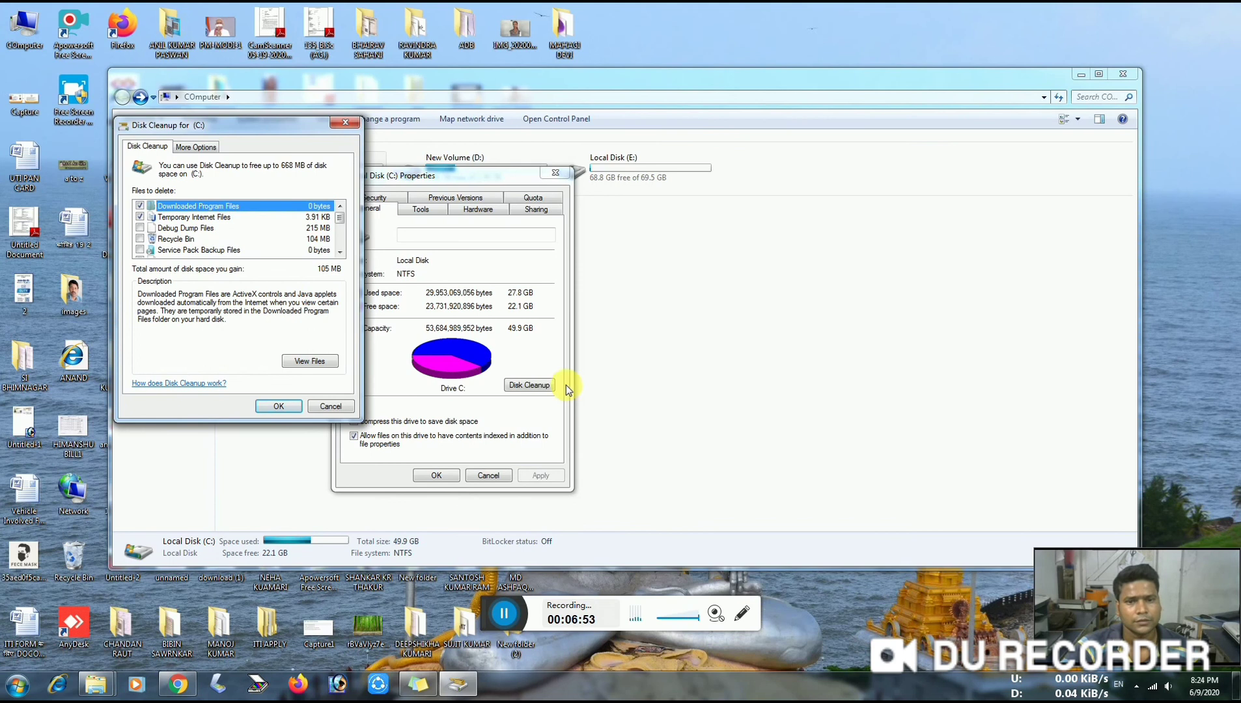
{"action": "left_click_drag", "start_coordinate": [247, 127], "coordinate": [876, 145]}
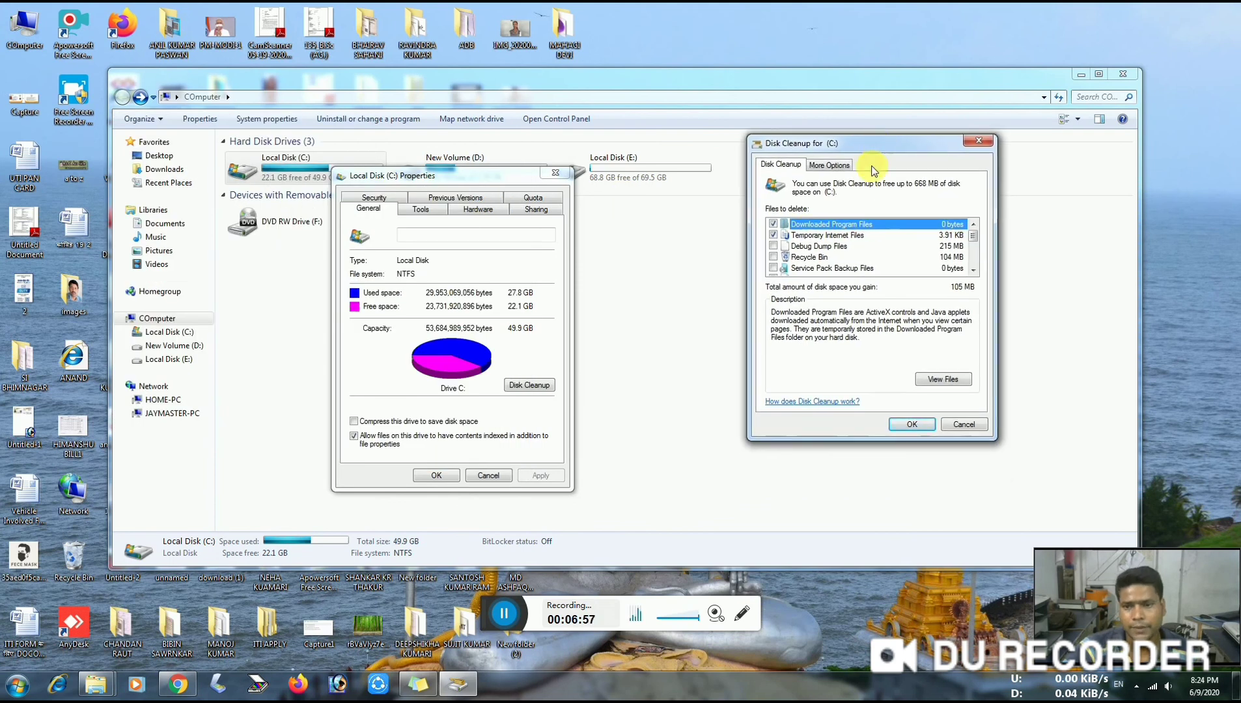
Step: Include every file category in the system cleanup, from Debug Dump Files and Service Pack Backup Files through the queued Windows error reports
{"action": "left_click", "coordinate": [774, 246]}
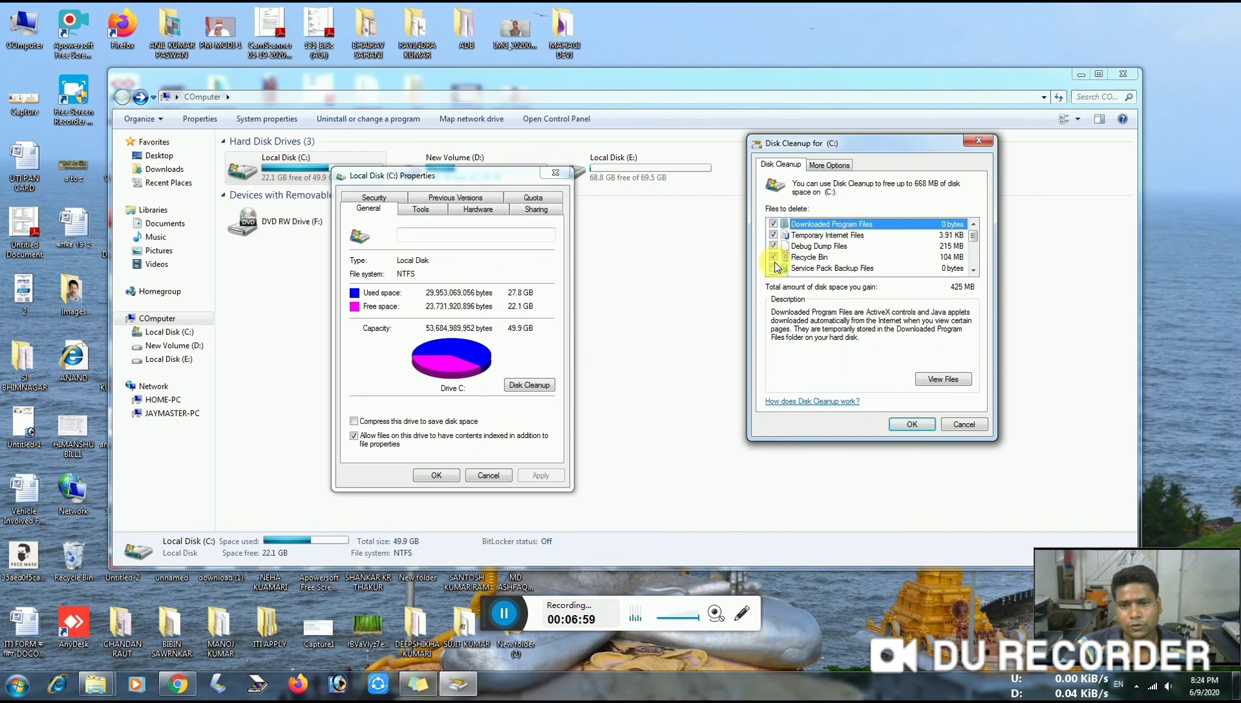
{"action": "mouse_move", "coordinate": [973, 236]}
{"action": "left_mouse_down"}
{"action": "mouse_move", "coordinate": [975, 264]}
{"action": "mouse_move", "coordinate": [973, 225]}
{"action": "left_mouse_up"}
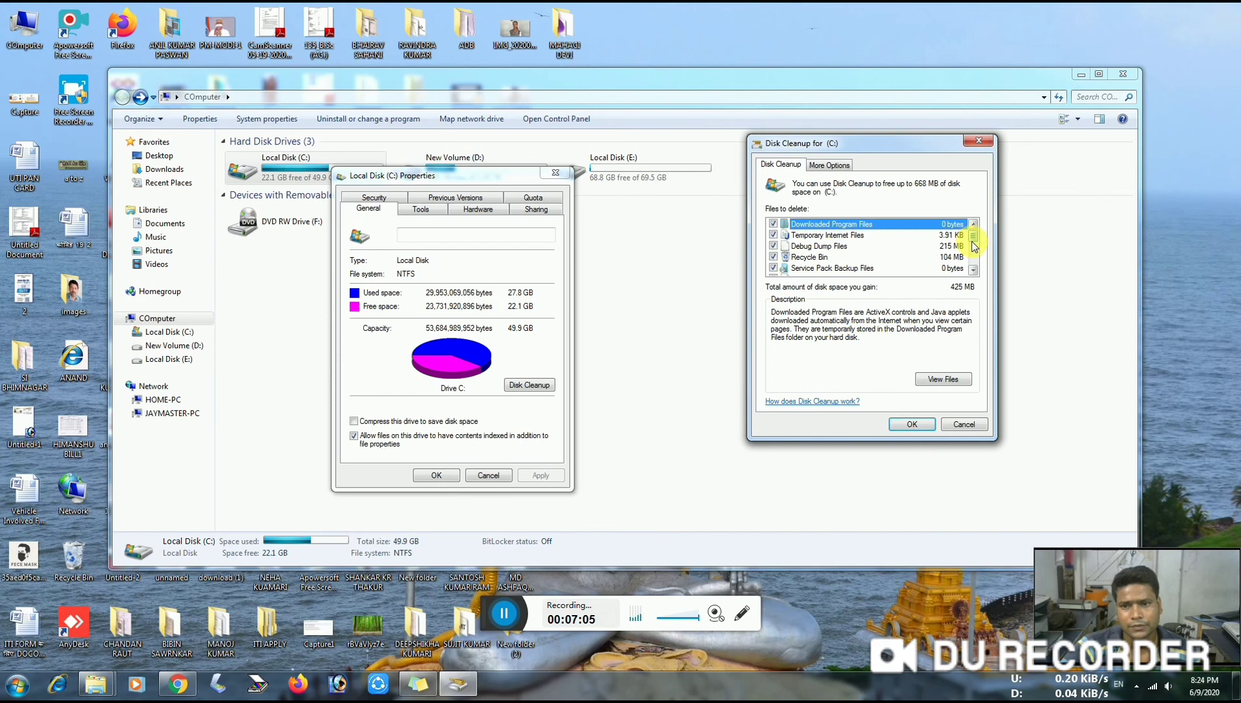
{"action": "left_click_drag", "start_coordinate": [973, 238], "coordinate": [974, 262]}
{"action": "left_click", "coordinate": [774, 225]}
{"action": "scroll", "coordinate": [775, 247], "scroll_direction": "up", "scroll_amount": 1}
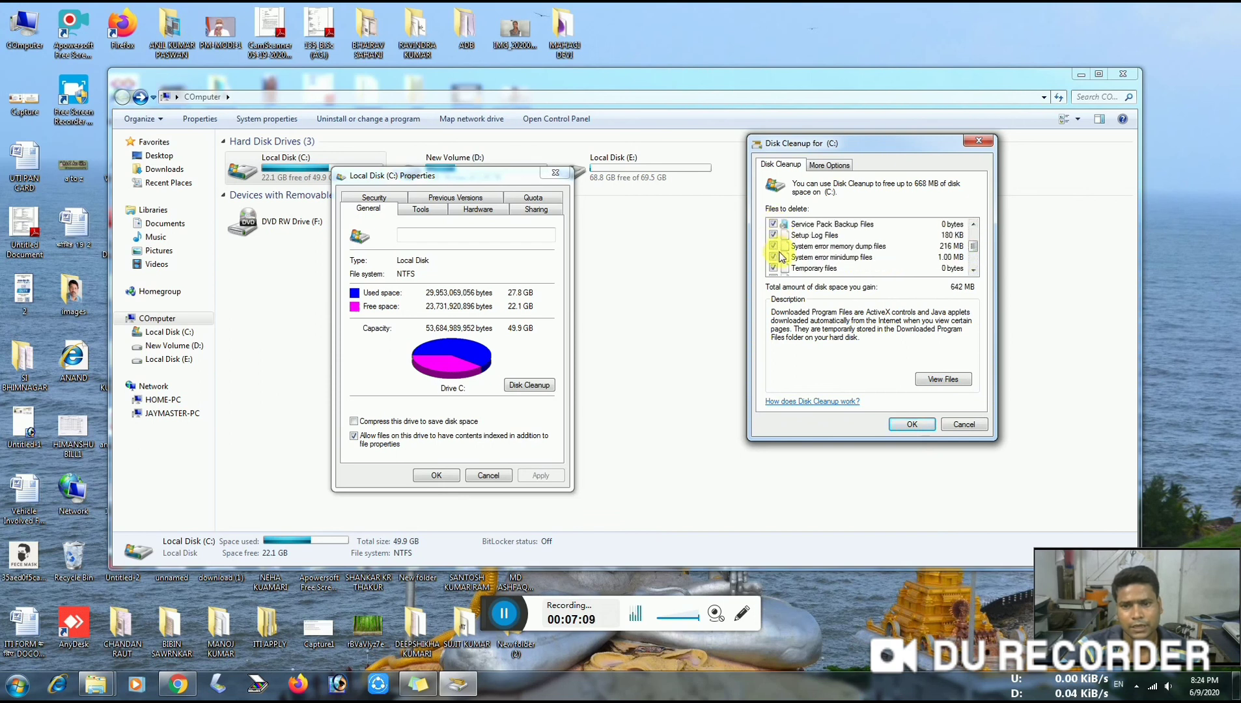
{"action": "scroll", "coordinate": [779, 267], "scroll_direction": "down", "scroll_amount": 2}
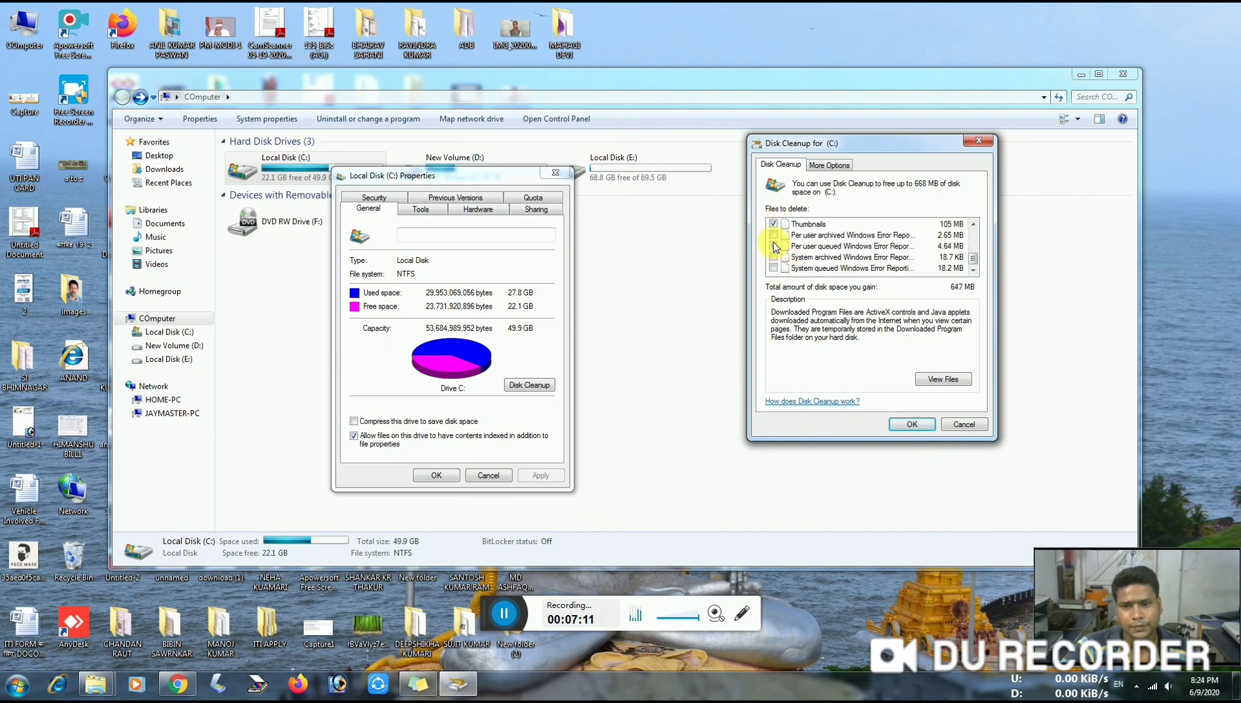
{"action": "left_click", "coordinate": [773, 235]}
{"action": "left_click", "coordinate": [774, 268]}
{"action": "scroll", "coordinate": [785, 269], "scroll_direction": "up", "scroll_amount": 2}
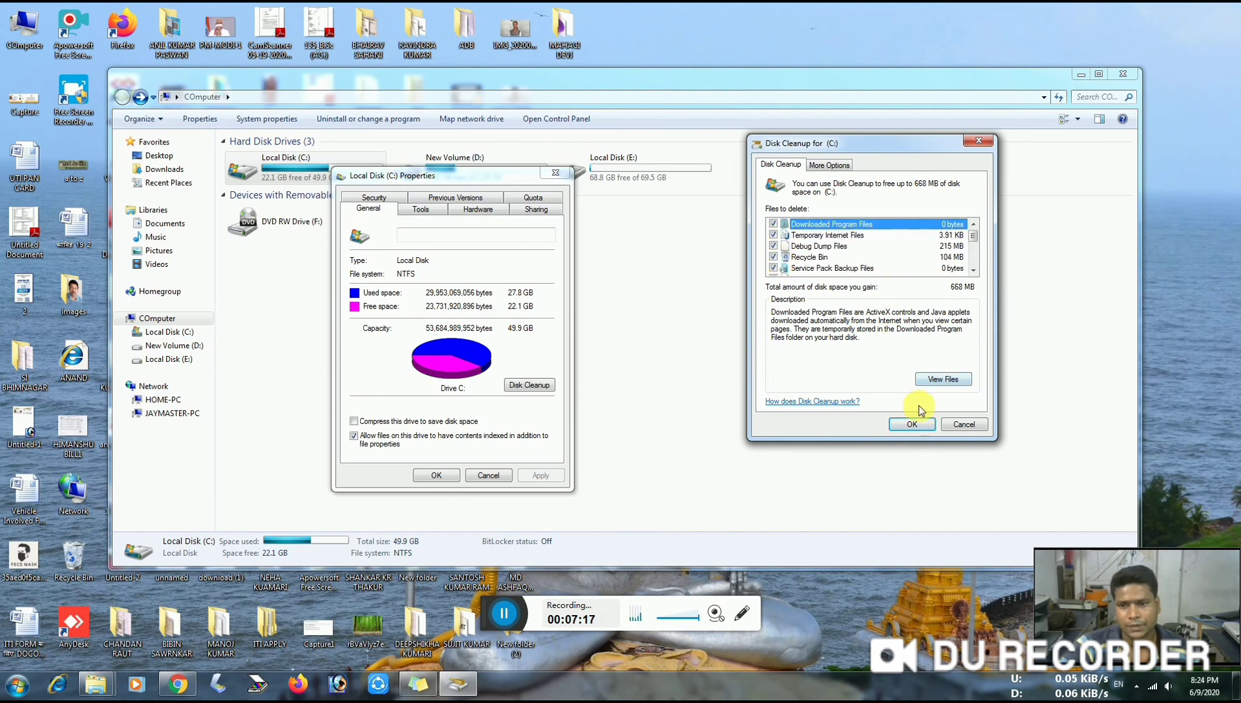
Step: Run the cleanup with permanent deletion of the selected files, and move the drive's properties window clear of drive C: in the list
{"action": "left_click", "coordinate": [913, 424]}
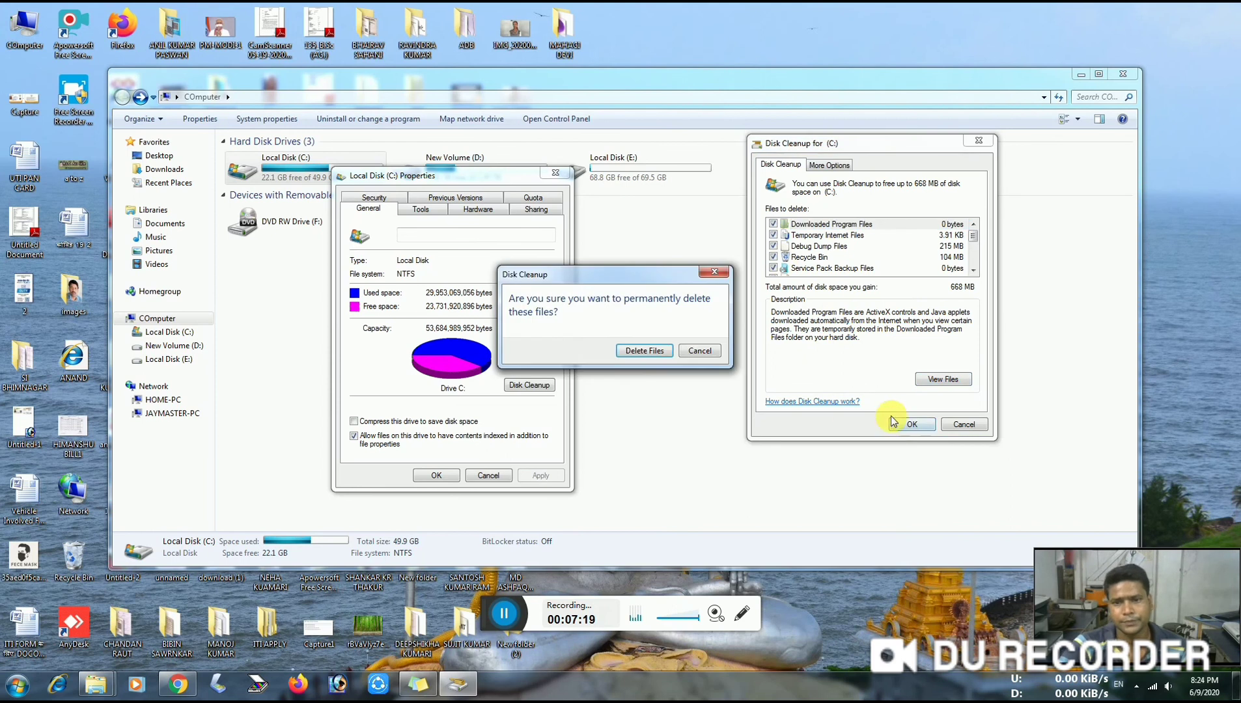
{"action": "left_click", "coordinate": [652, 352]}
{"action": "left_click_drag", "start_coordinate": [665, 298], "coordinate": [724, 289]}
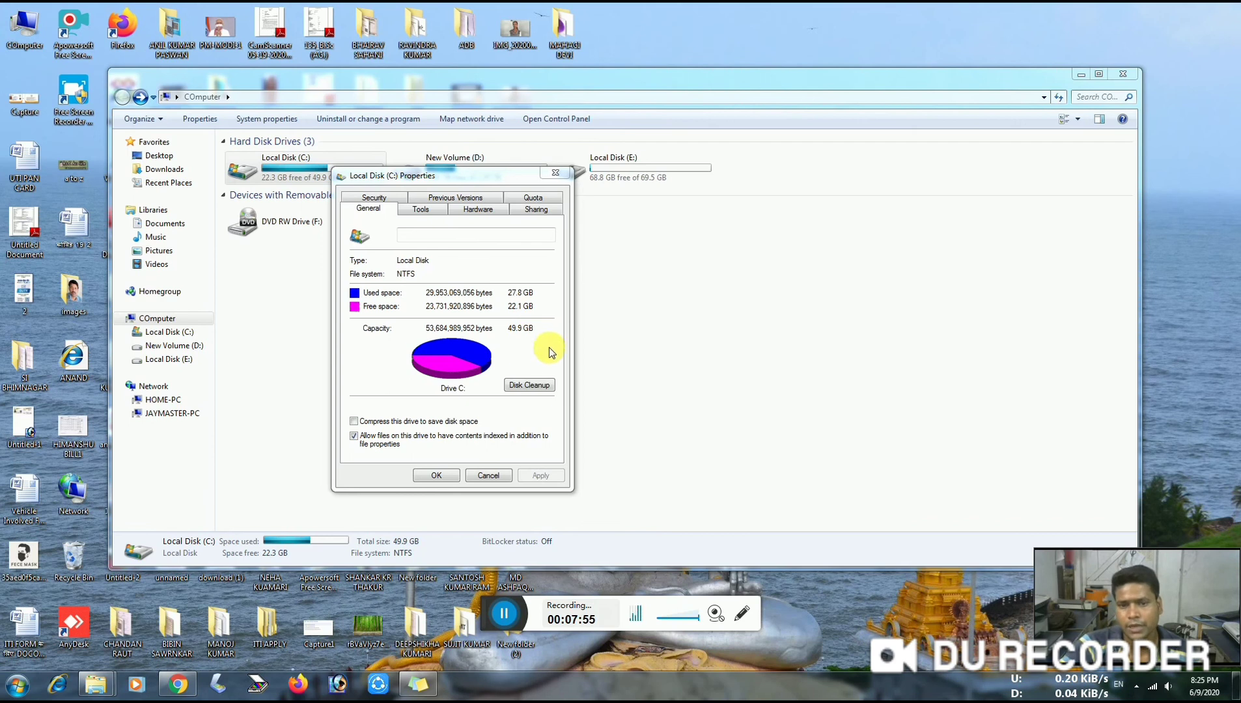
{"action": "left_click_drag", "start_coordinate": [485, 179], "coordinate": [772, 179]}
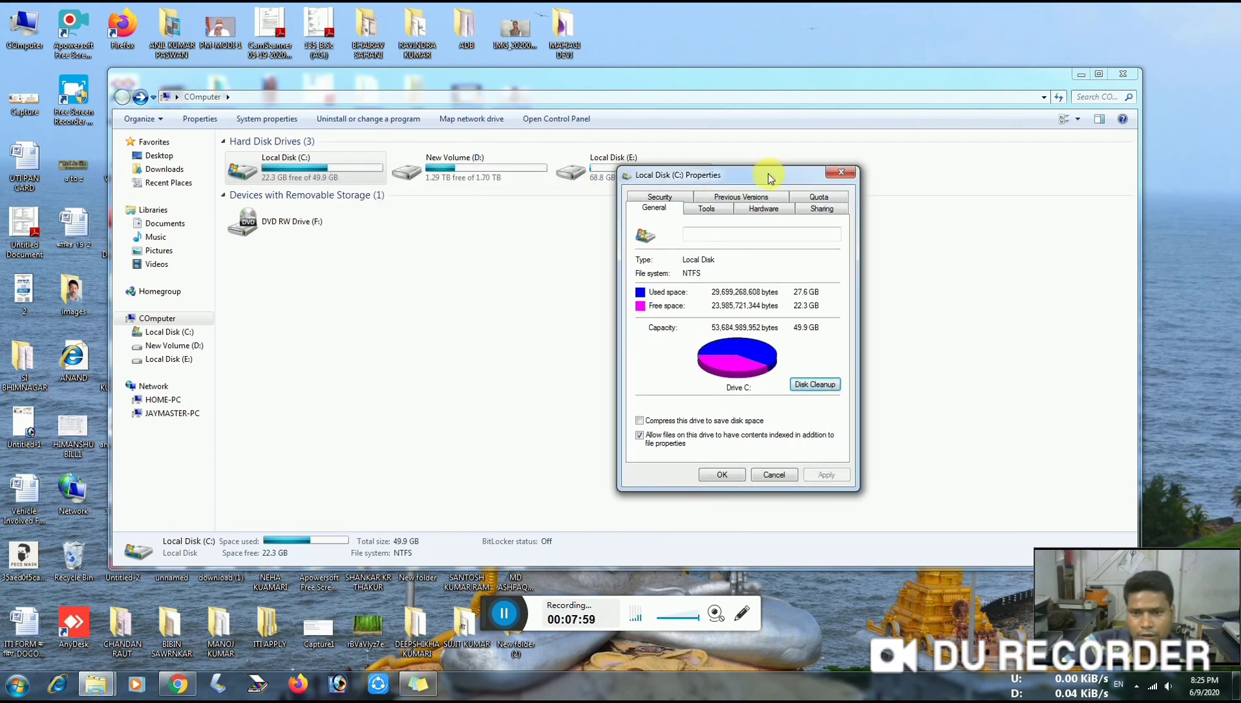
{"action": "left_click_drag", "start_coordinate": [780, 180], "coordinate": [749, 201]}
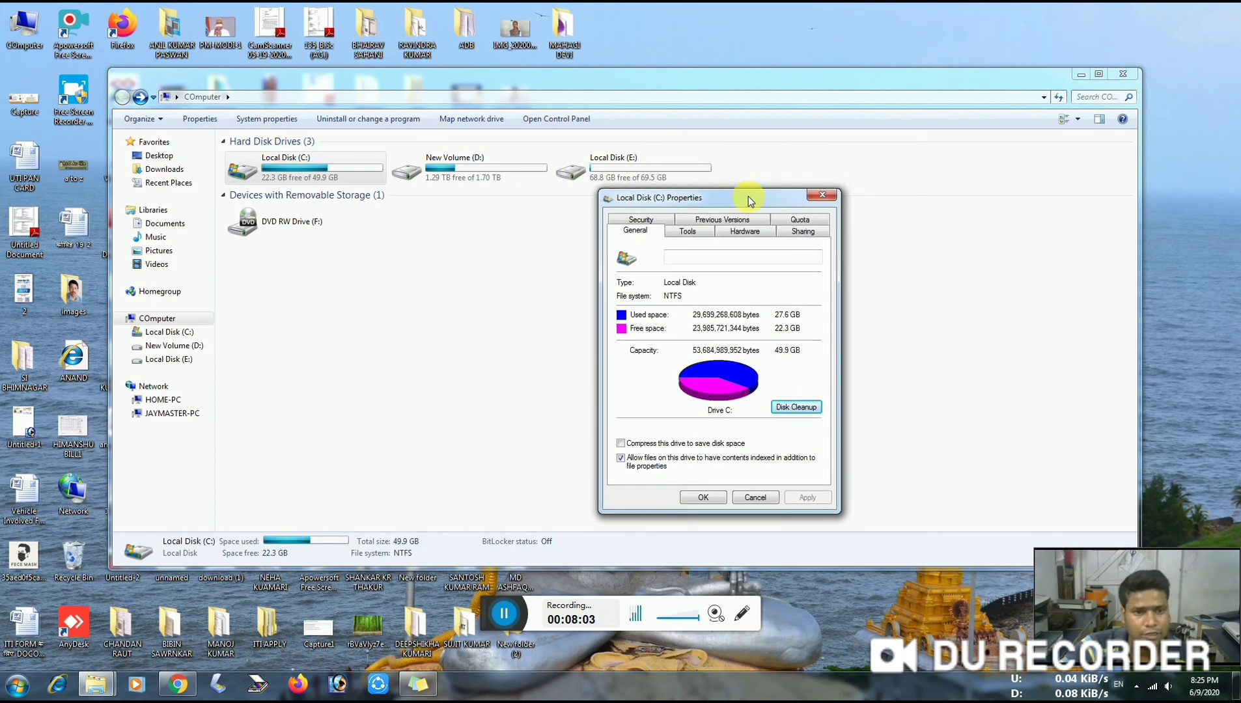